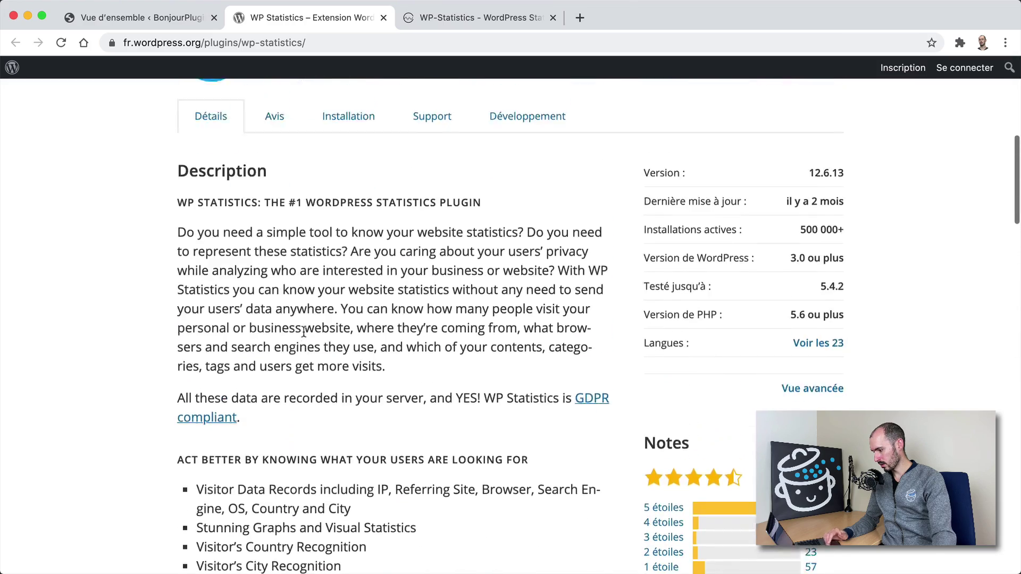
- Look over the WP Statistics plugin page on WordPress.org and the plugin's official website
scroll(305, 336, down, 3)
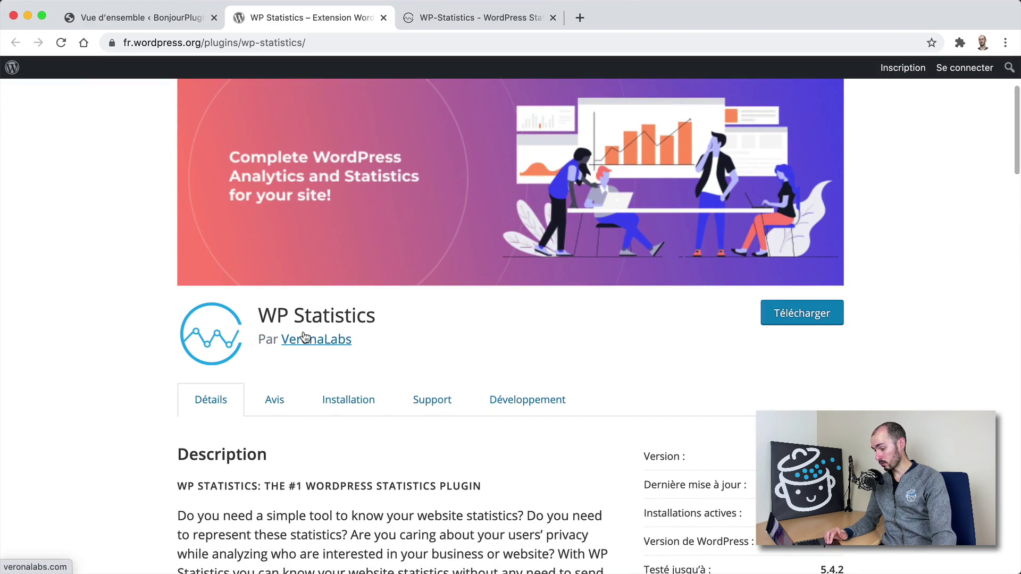
click(454, 19)
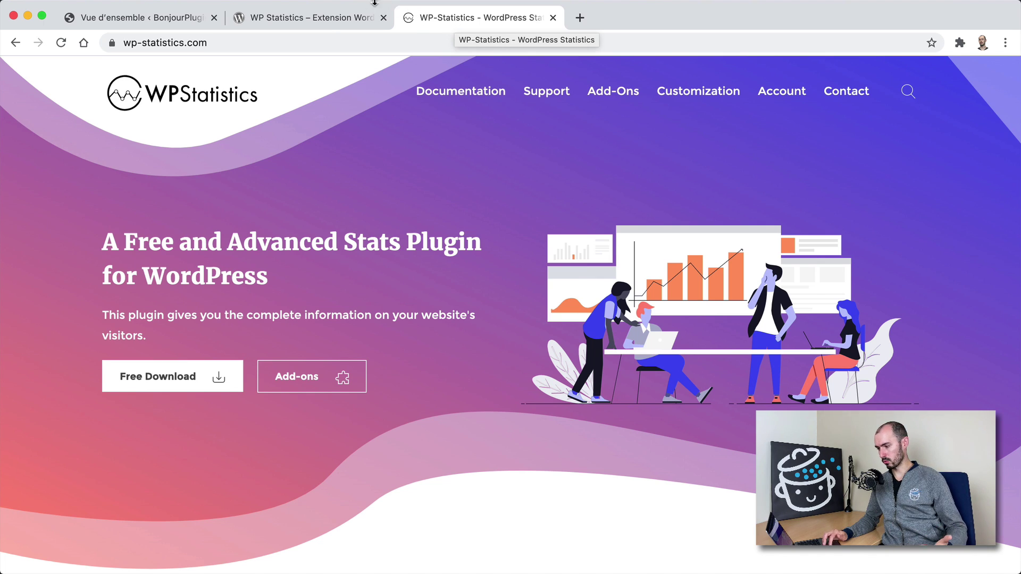
click(328, 20)
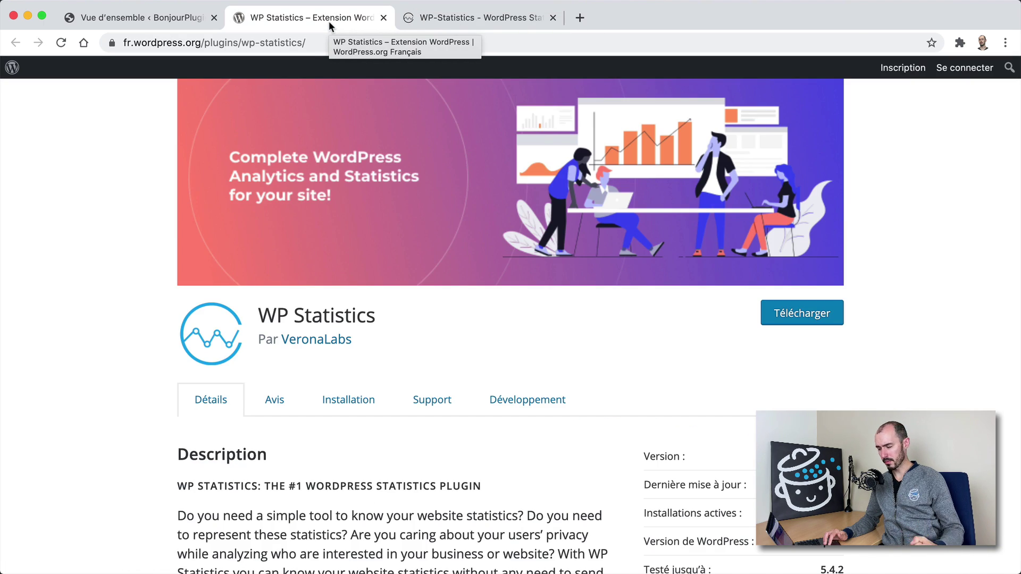
click(438, 19)
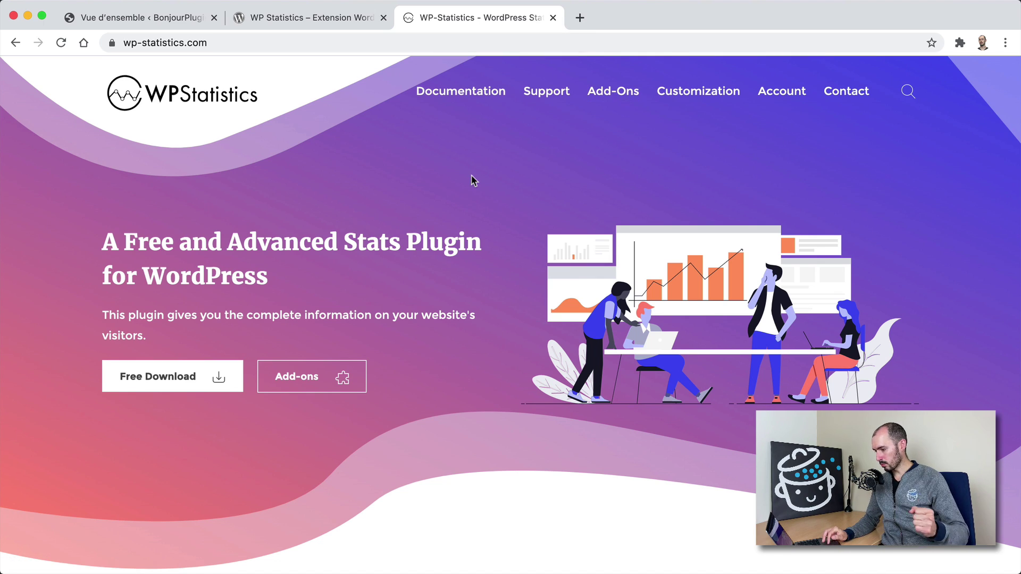
- Return to the site's WordPress admin and examine the summary, hits chart, top visitors and search engine referrals in the statistics overview
click(167, 26)
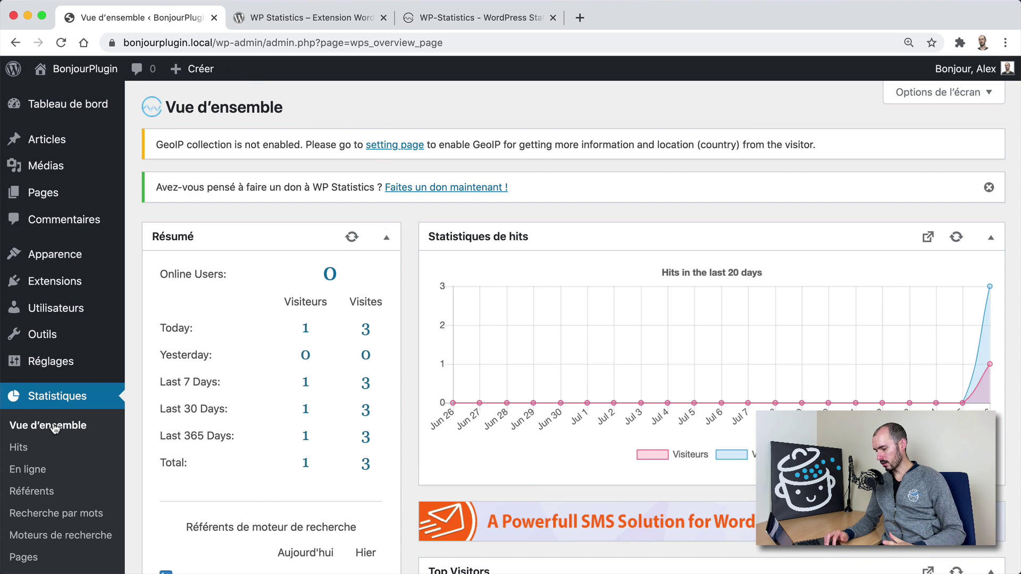
scroll(403, 254, down, 3)
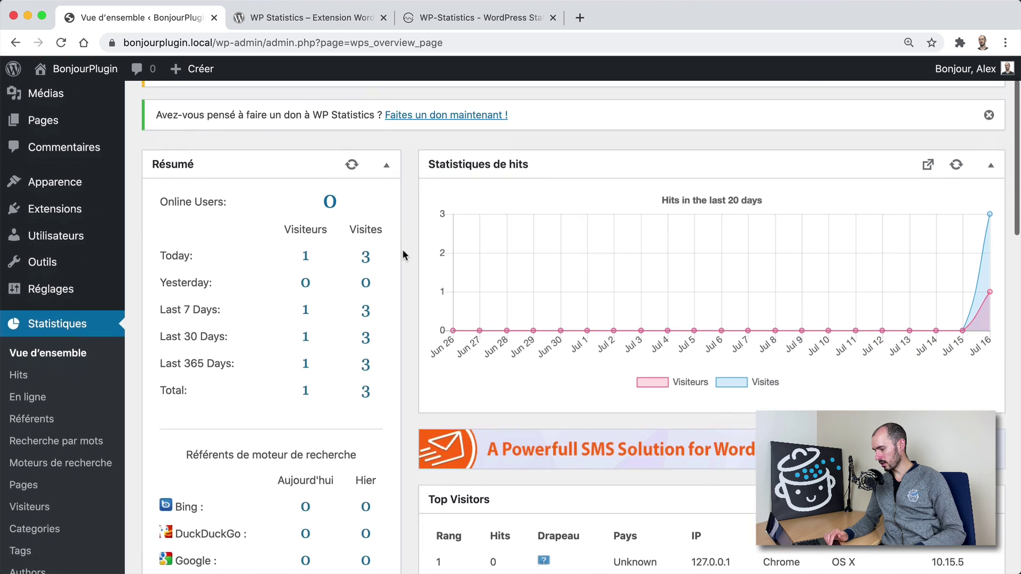
scroll(403, 254, up, 3)
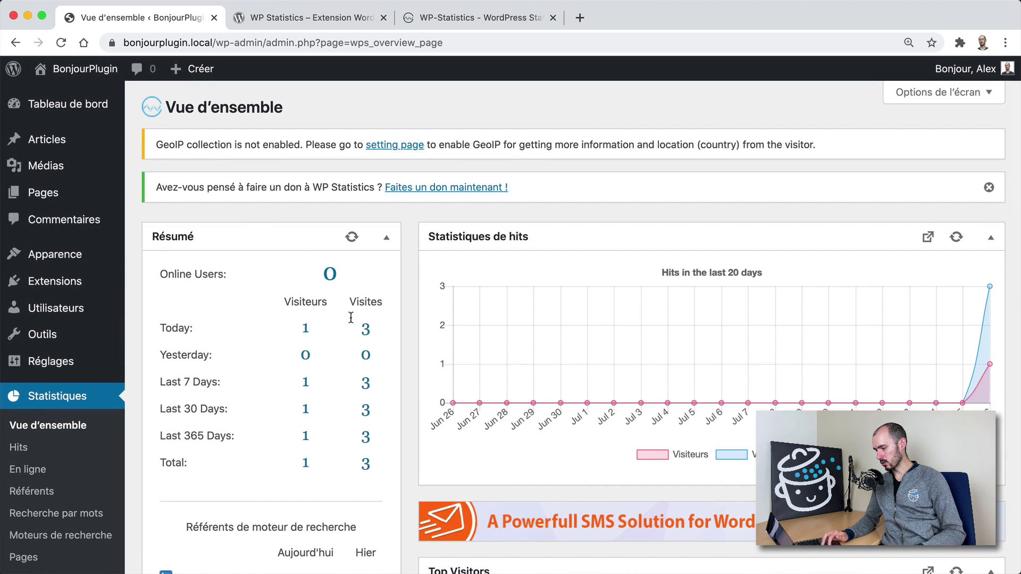
mouse_move(990, 289)
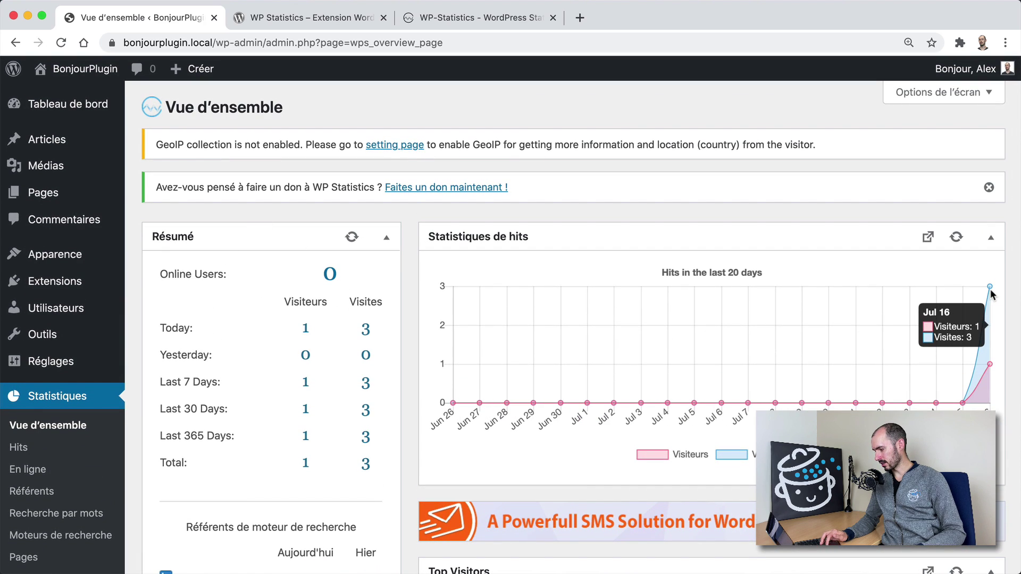
scroll(904, 288, down, 9)
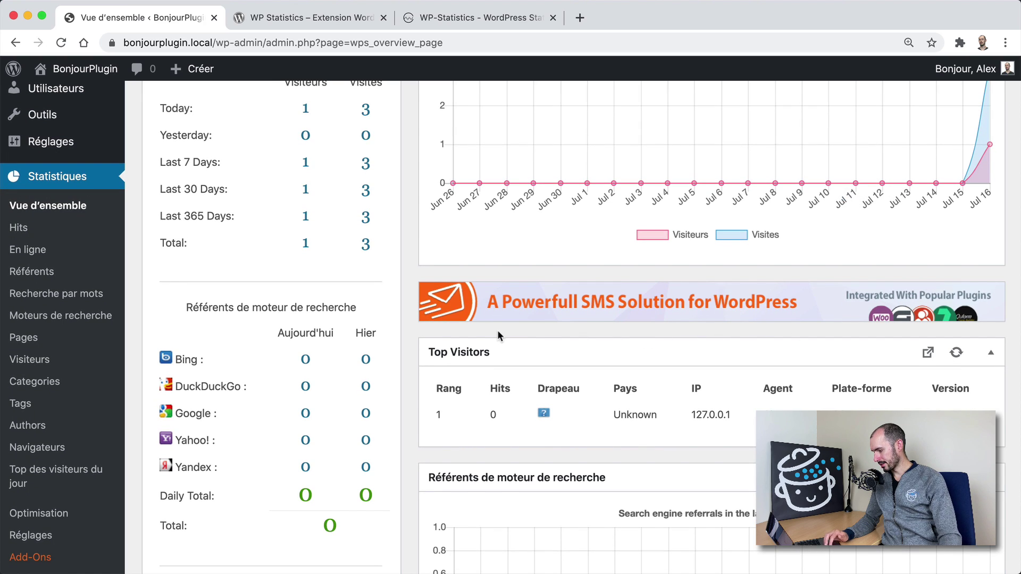
scroll(497, 330, down, 8)
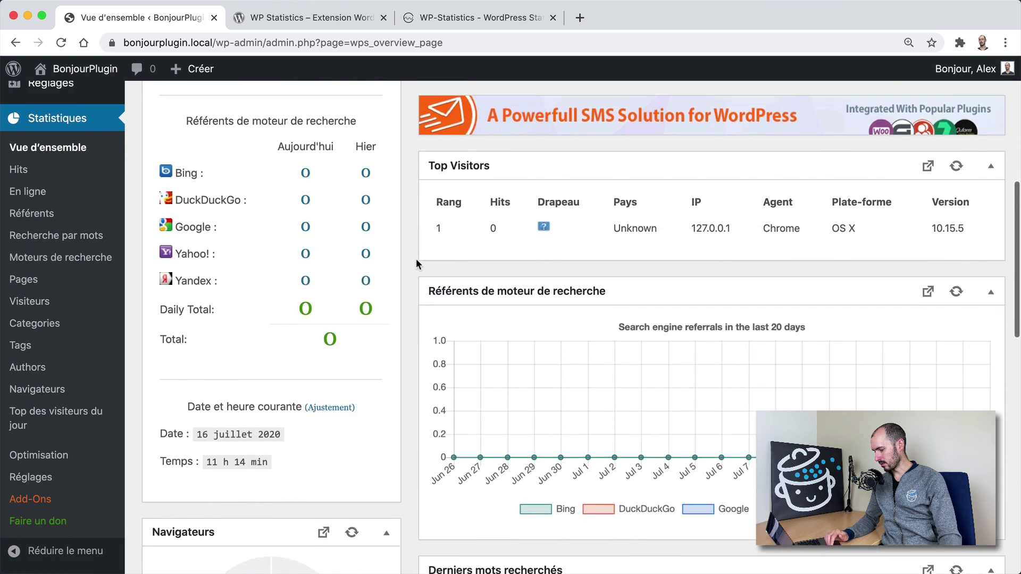
scroll(416, 259, down, 4)
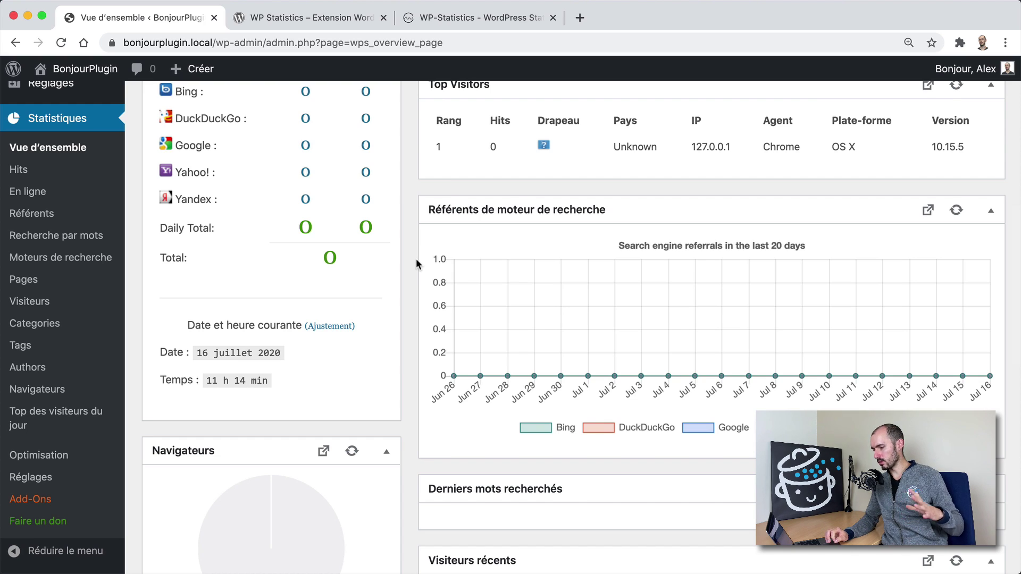
scroll(416, 258, up, 7)
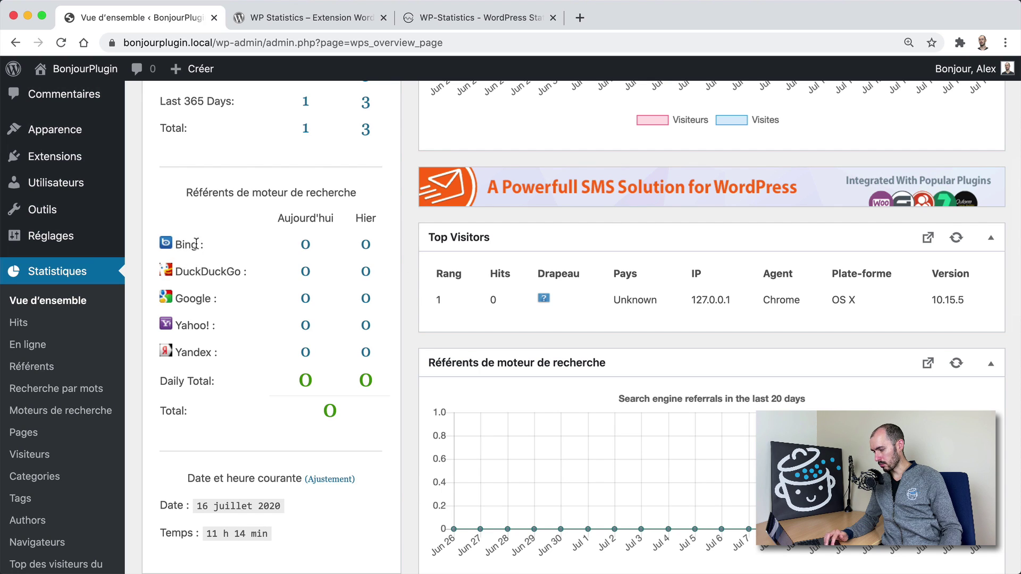
- Examine the overview's remaining widgets, including browsers, recent visitors, top pages, referring sites and online users
scroll(287, 268, down, 7)
scroll(288, 268, down, 6)
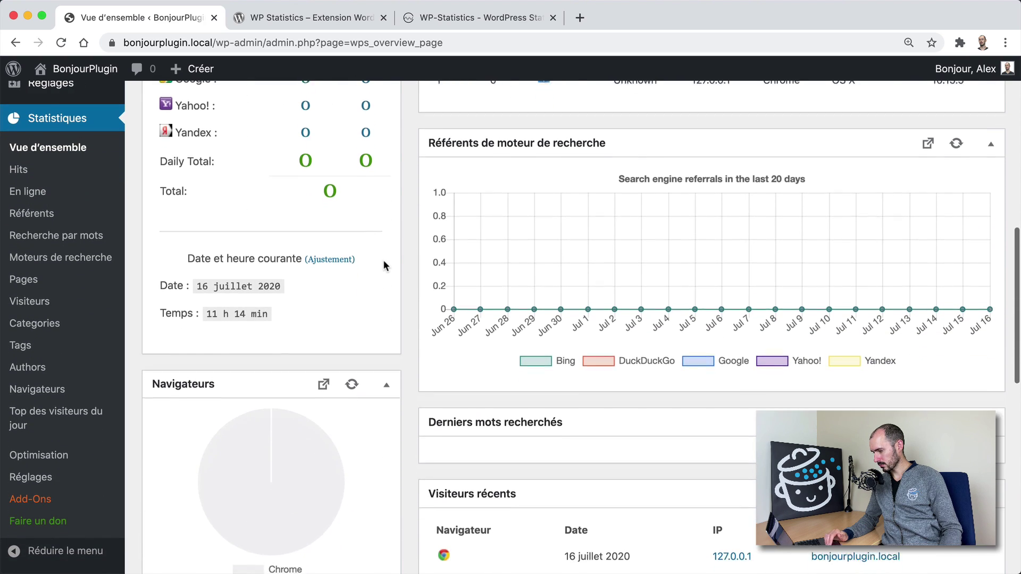
scroll(387, 233, down, 1)
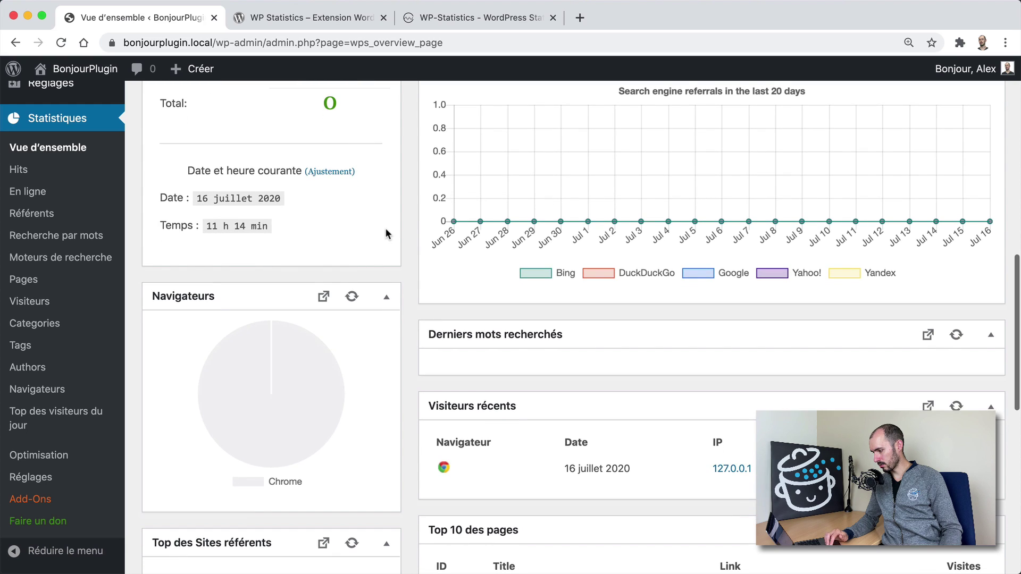
scroll(388, 232, up, 4)
scroll(394, 237, down, 8)
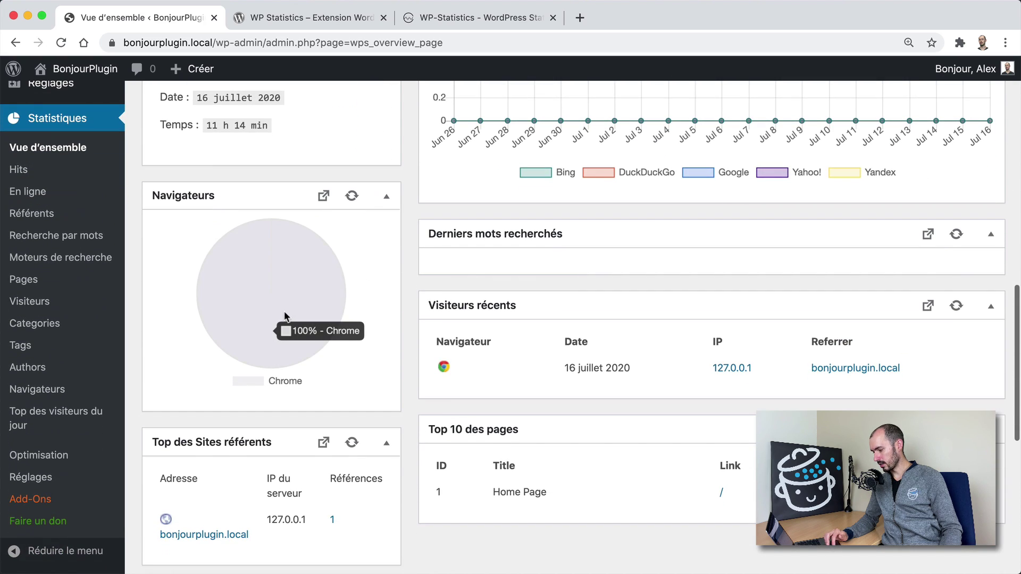
scroll(367, 243, down, 4)
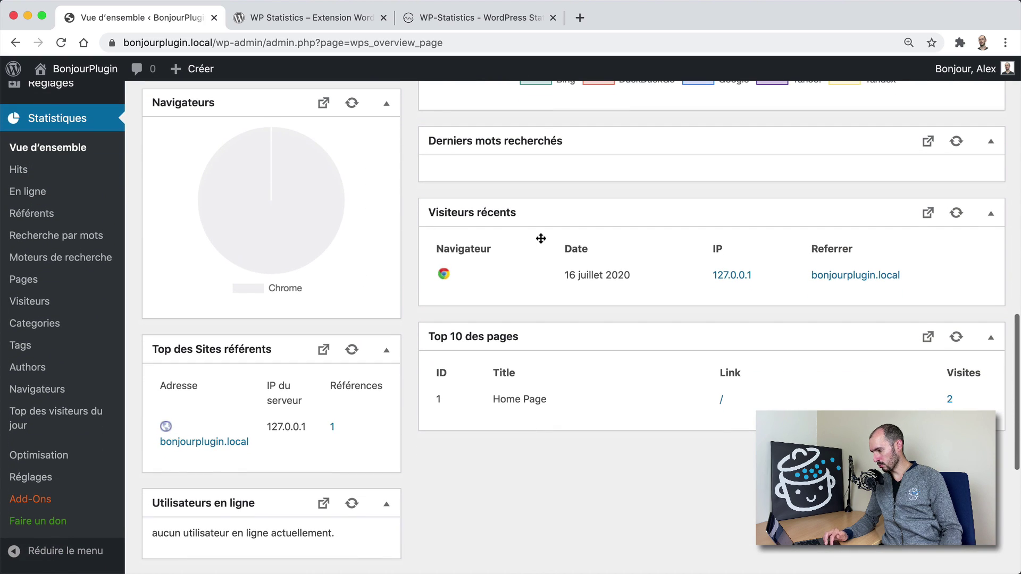
scroll(405, 274, down, 13)
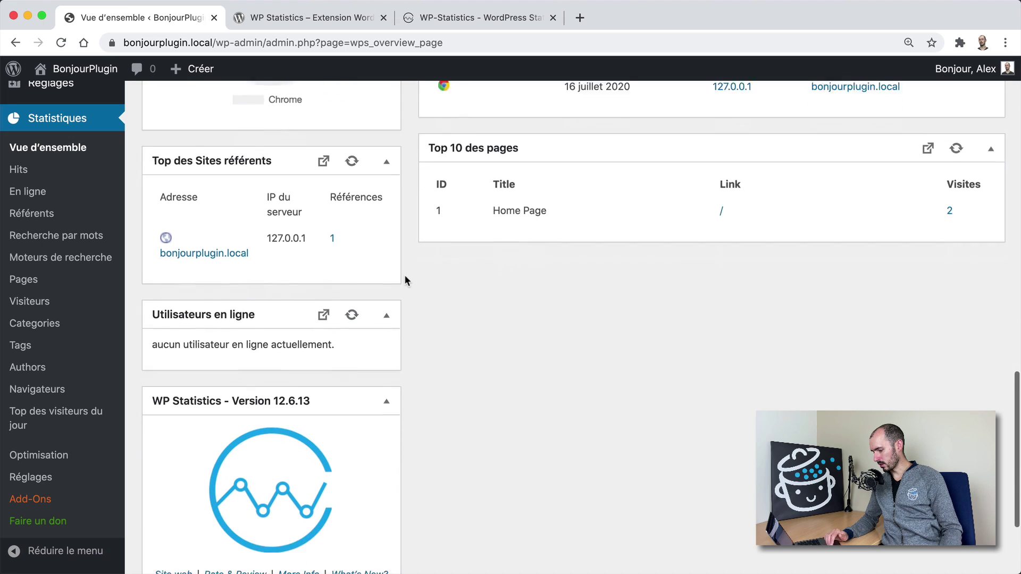
scroll(405, 275, up, 20)
scroll(256, 322, down, 11)
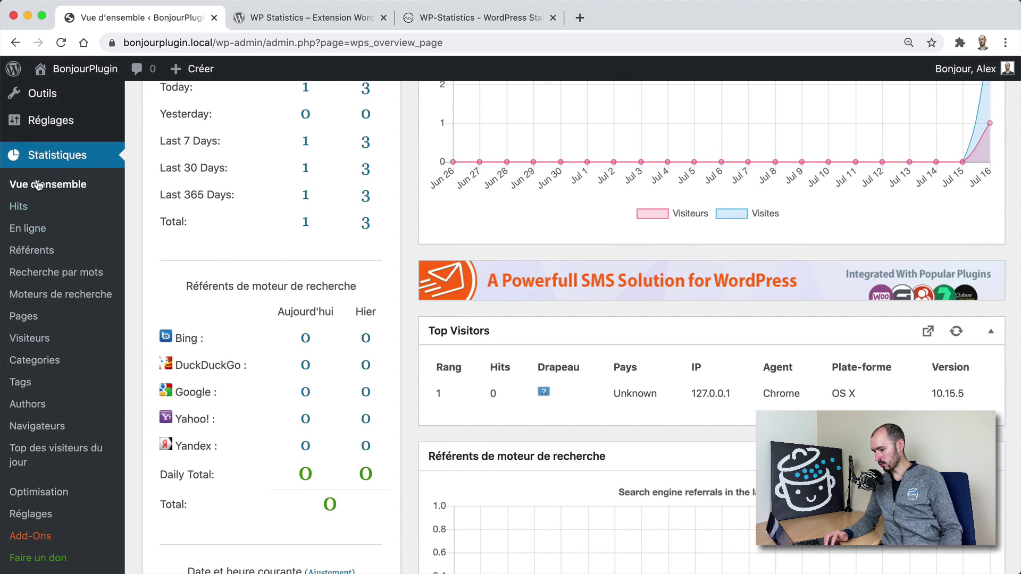
- Open the Hits report and review its 30-day chart and the summary of visits and visitors
click(18, 208)
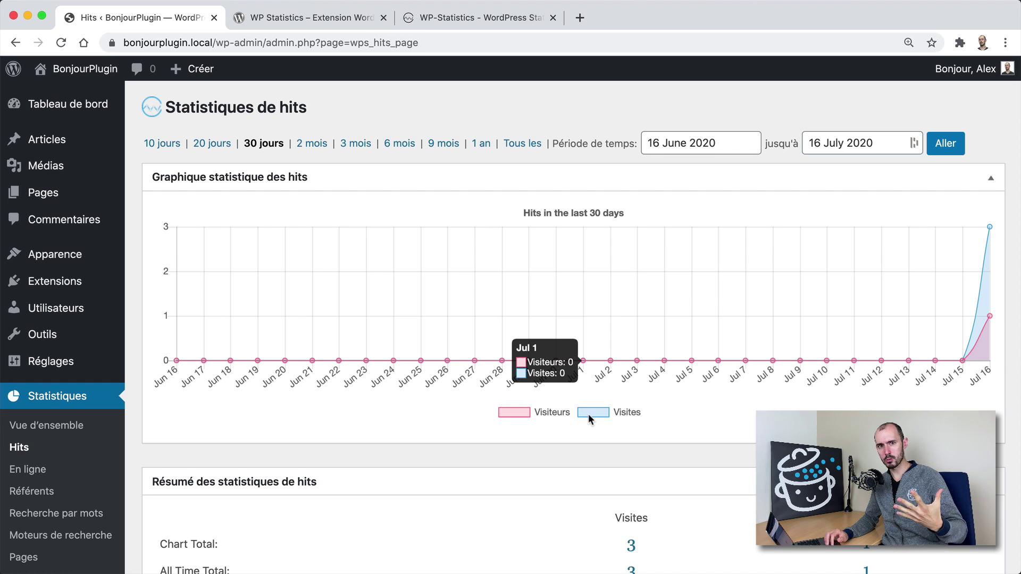
scroll(588, 414, down, 10)
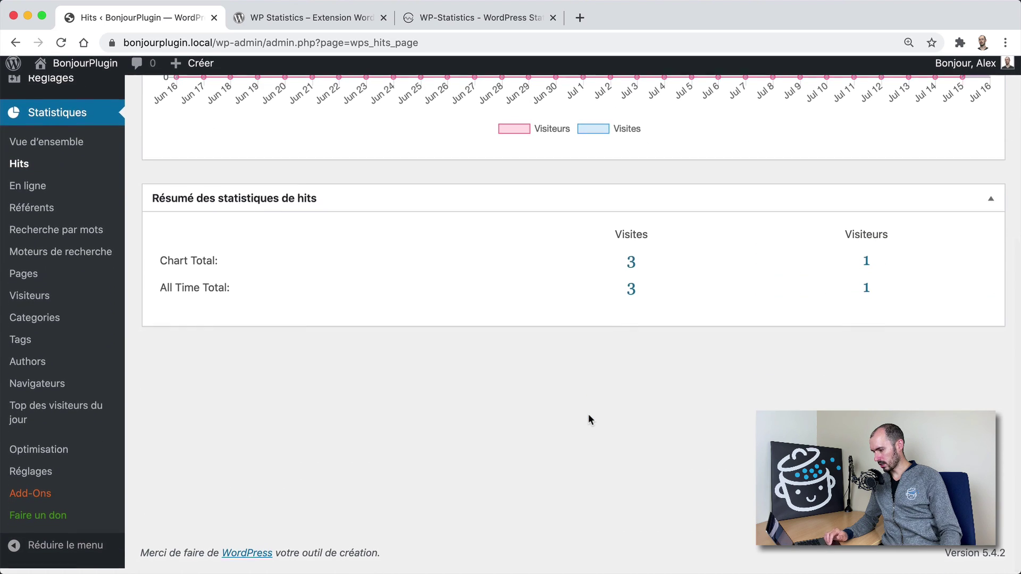
scroll(588, 417, up, 10)
- View the online users report (En ligne) and the top referring sites report (Référents)
click(28, 468)
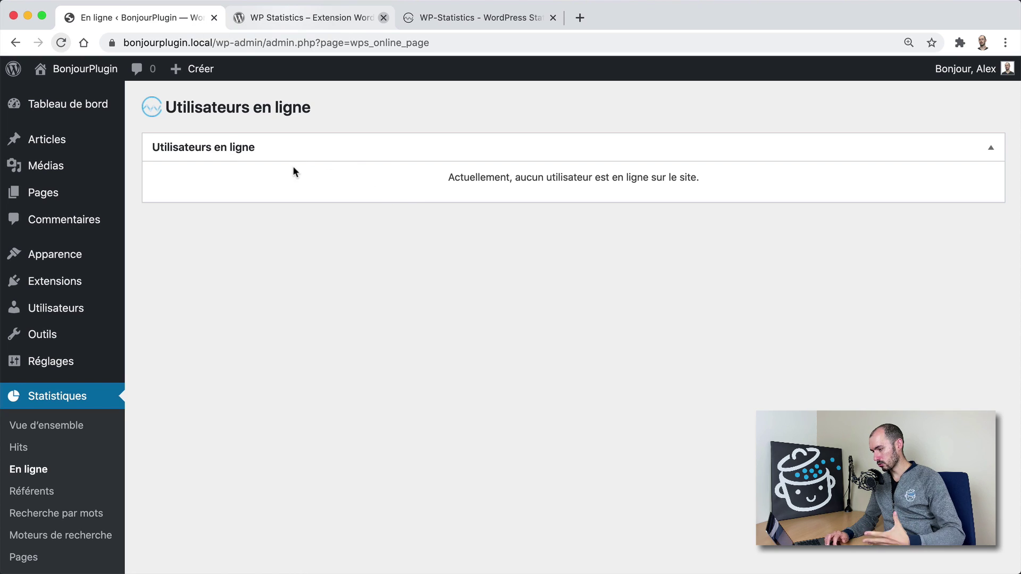
click(39, 494)
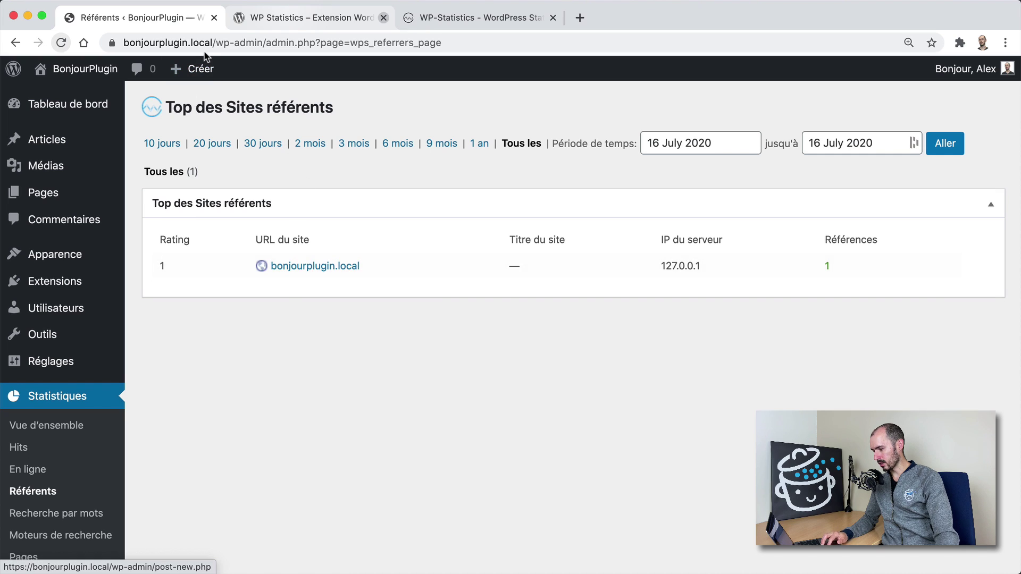
- View the latest search words report (Recherche par mots) and the search engine referral statistics (Moteurs de recherche)
scroll(151, 244, down, 1)
scroll(149, 255, down, 3)
click(53, 434)
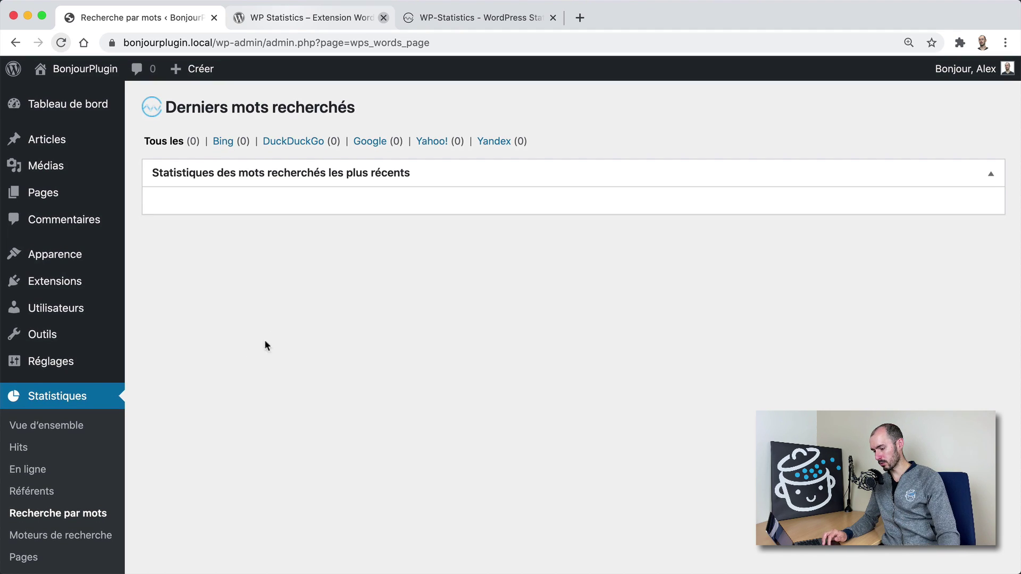
scroll(80, 440, down, 4)
click(58, 453)
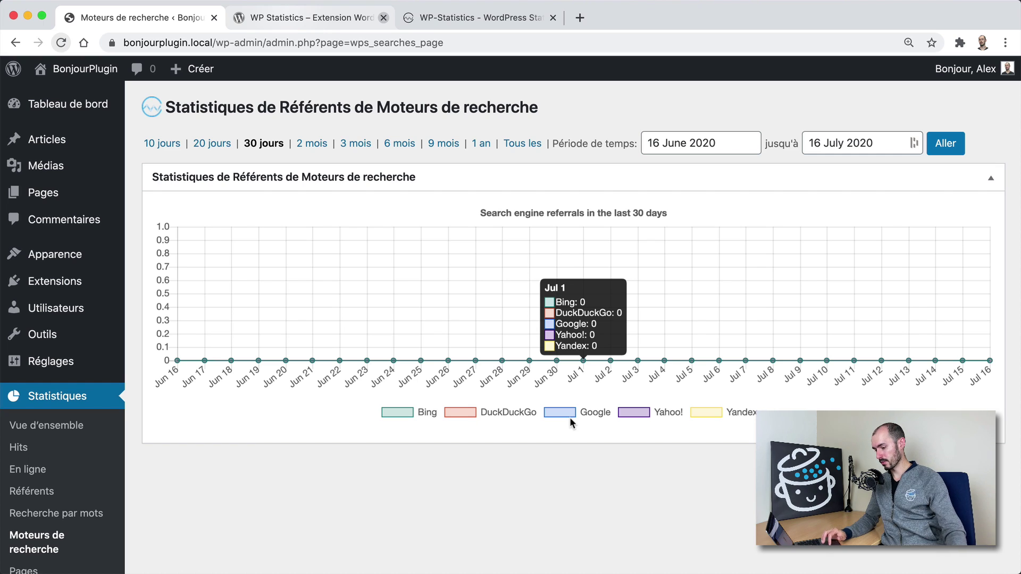
- Review the top pages in the statistics Pages report and the recent visitors in the Visiteurs report
scroll(266, 372, down, 5)
click(73, 376)
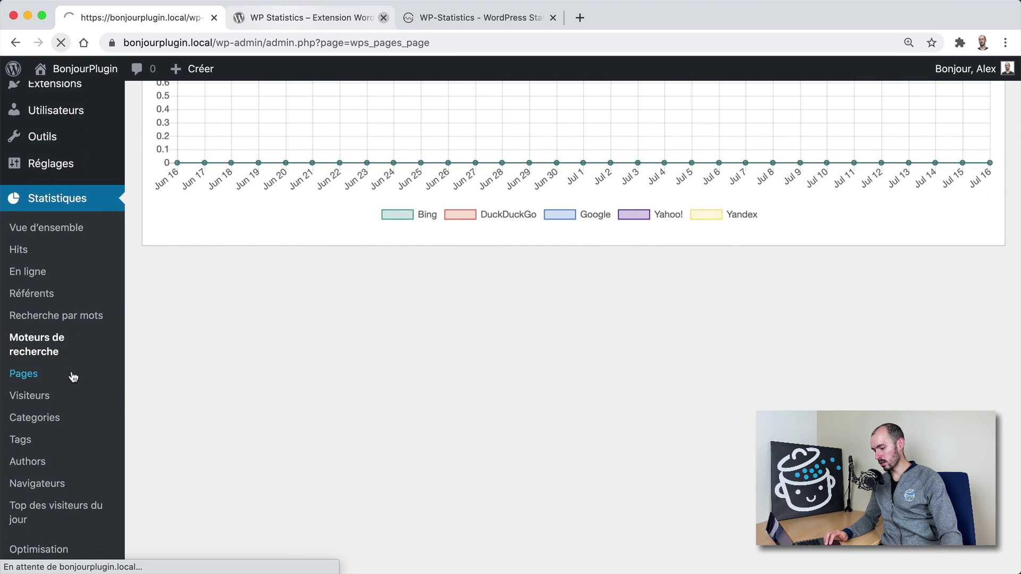
scroll(190, 353, down, 3)
scroll(190, 352, down, 1)
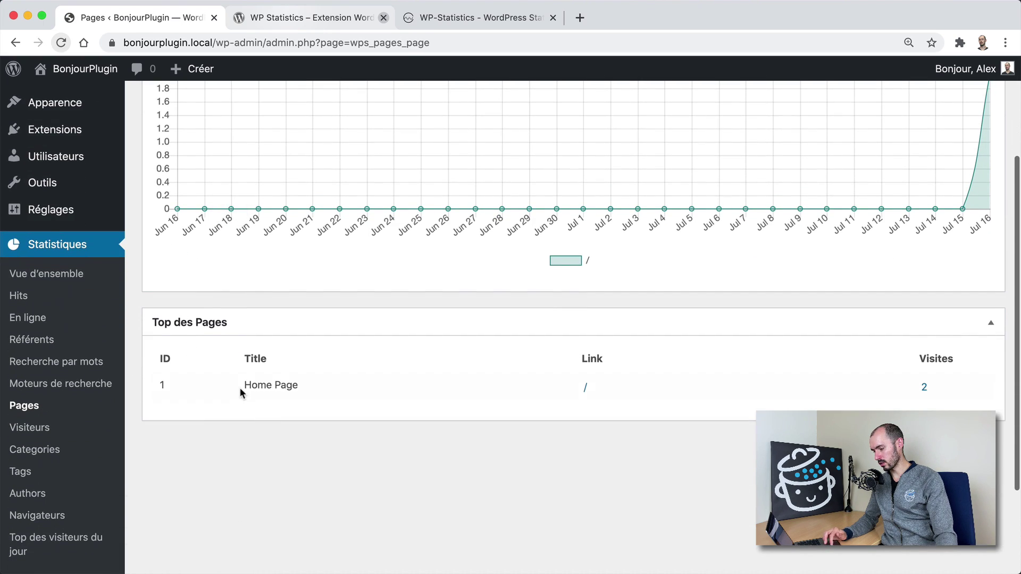
click(22, 429)
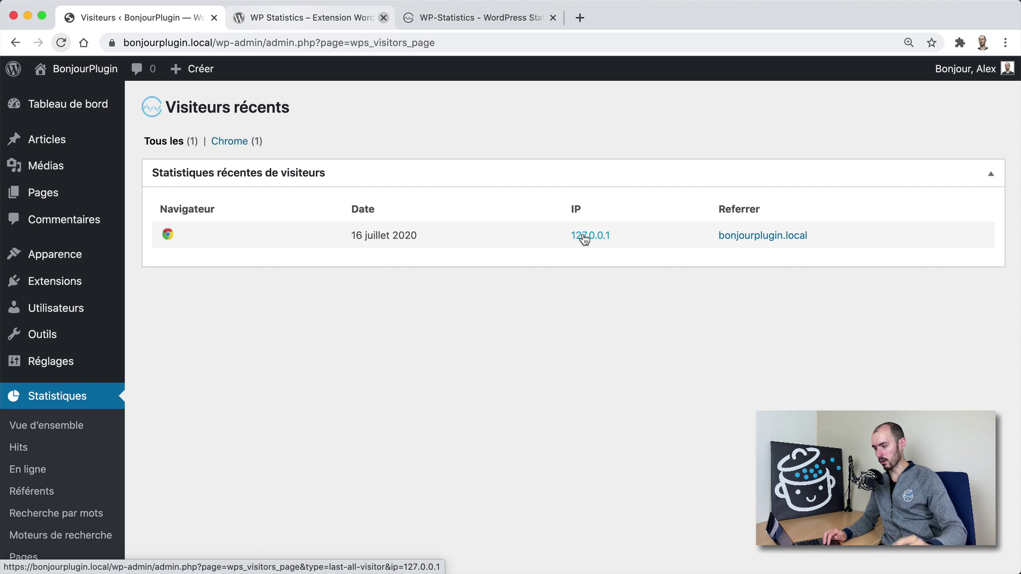
- Open the Categories statistics and review the hits chart, category summary and posts sorted by hits
scroll(374, 351, down, 4)
click(51, 432)
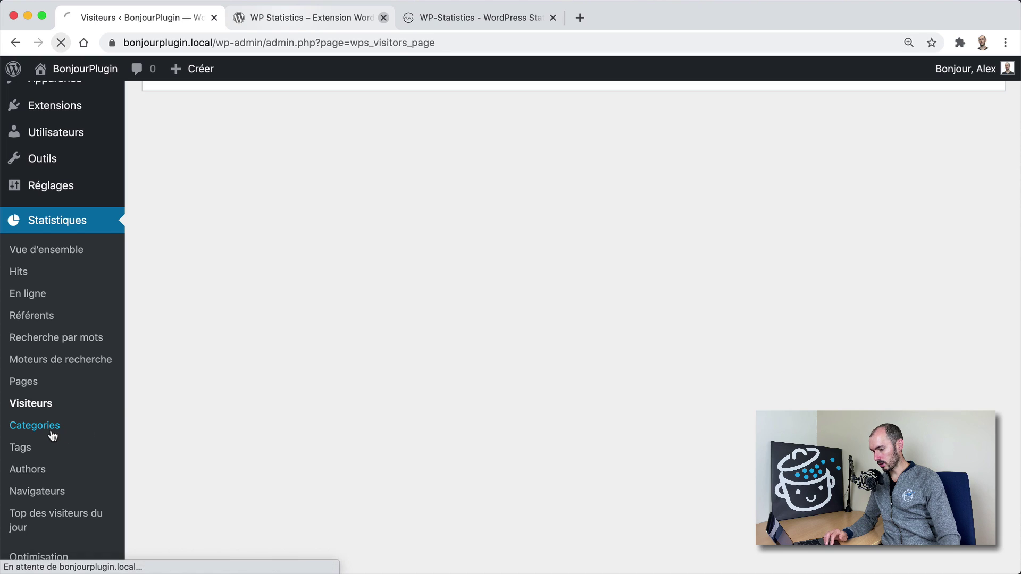
scroll(56, 458, down, 2)
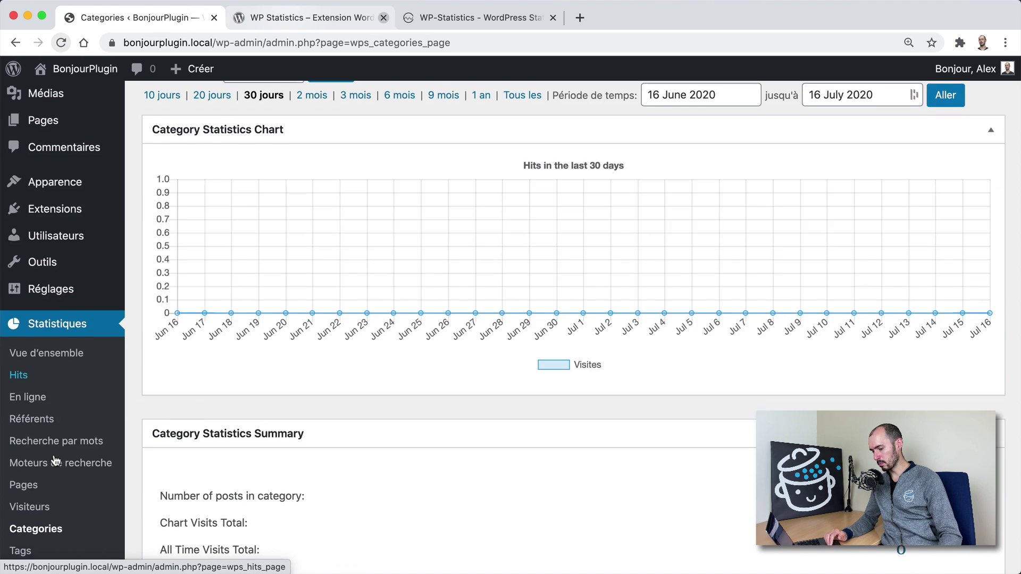
scroll(55, 461, down, 4)
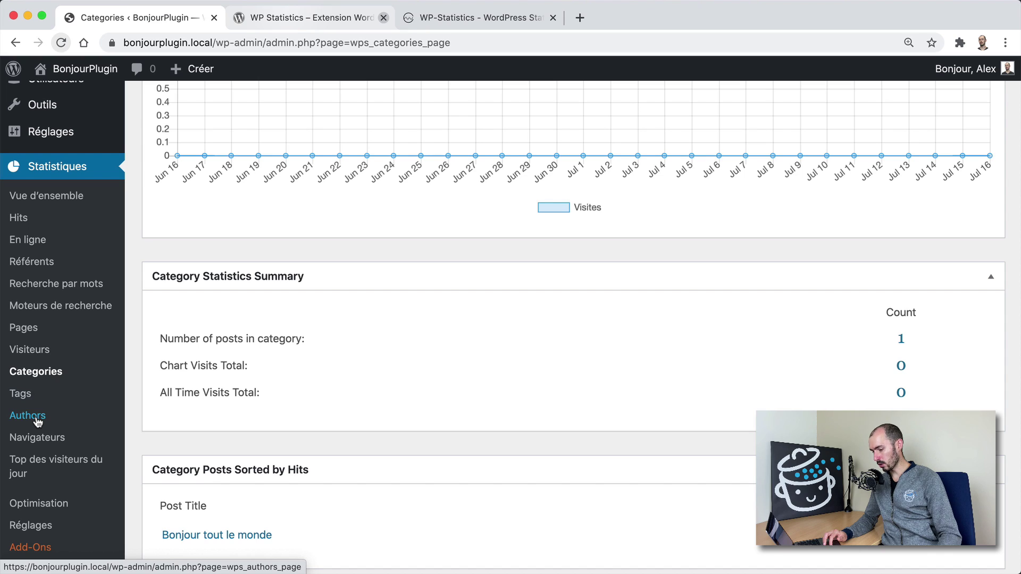
- Examine the browser and platform charts in the Navigateurs report and the day's top visitors report (Top des visiteurs du jour)
click(21, 439)
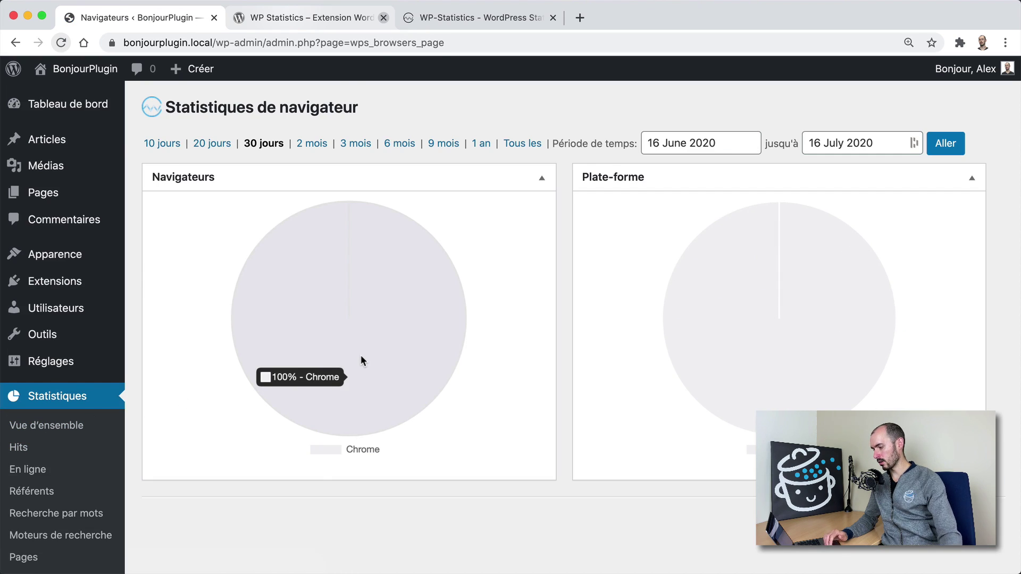
scroll(360, 355, down, 3)
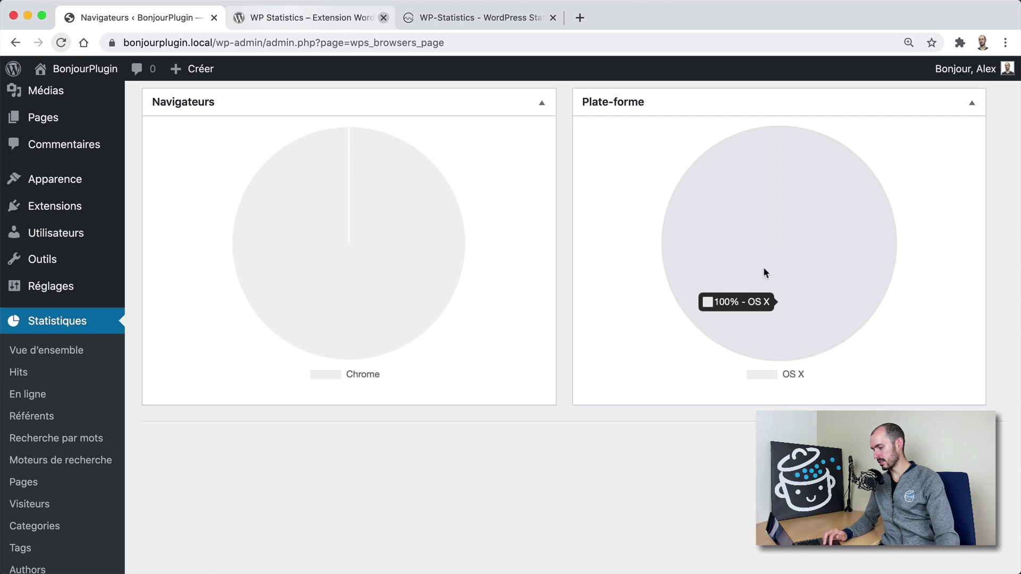
scroll(453, 263, down, 5)
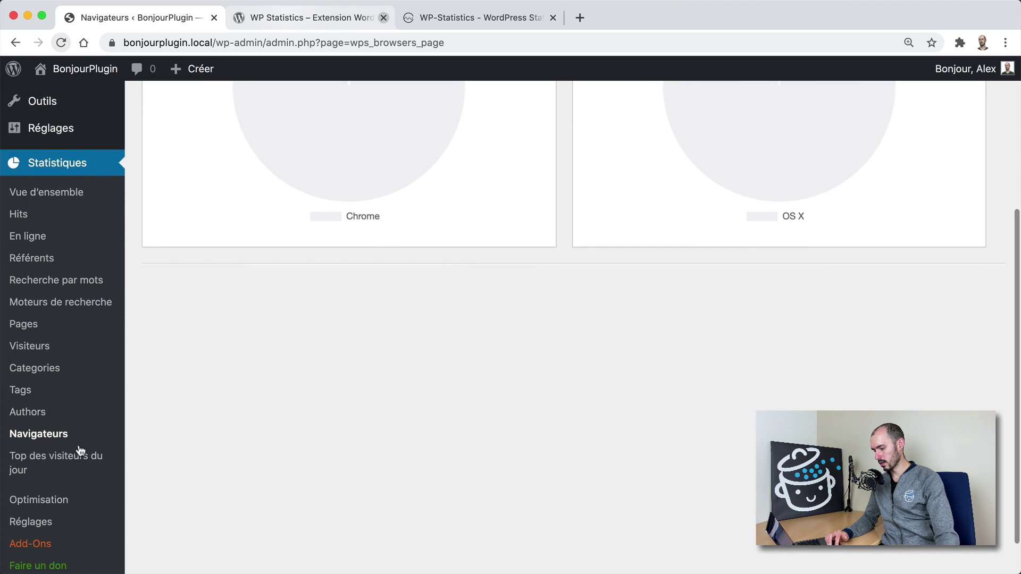
click(80, 451)
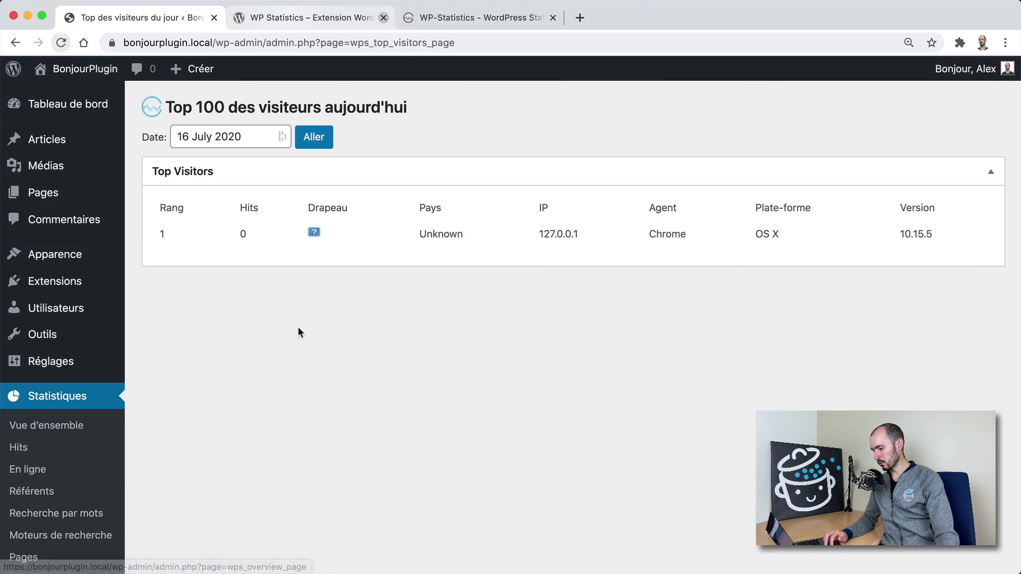
scroll(186, 306, down, 5)
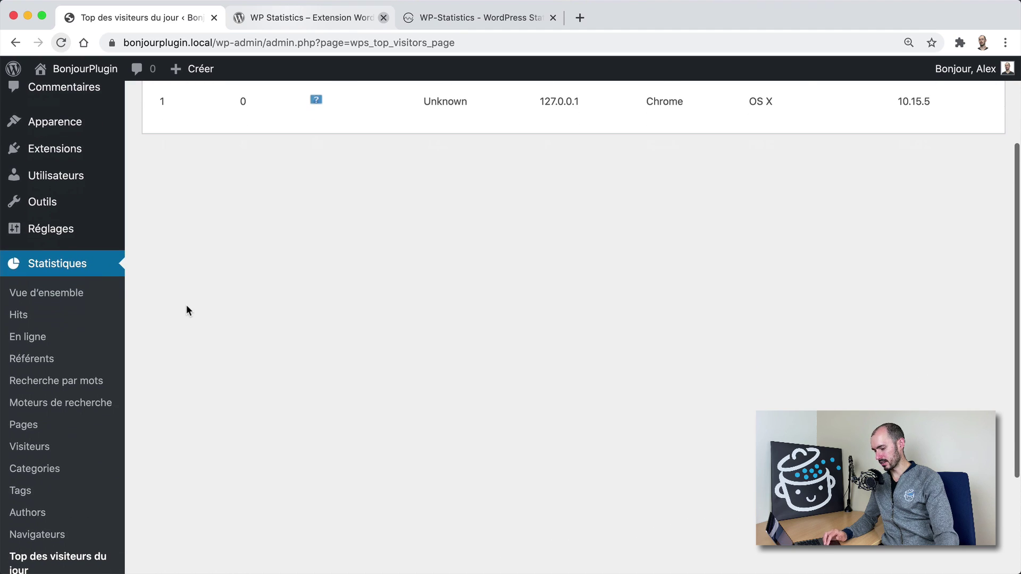
- Open the statistics Optimisation page and look through its Exportation options and Base de données maintenance tools
scroll(187, 311, down, 5)
click(46, 461)
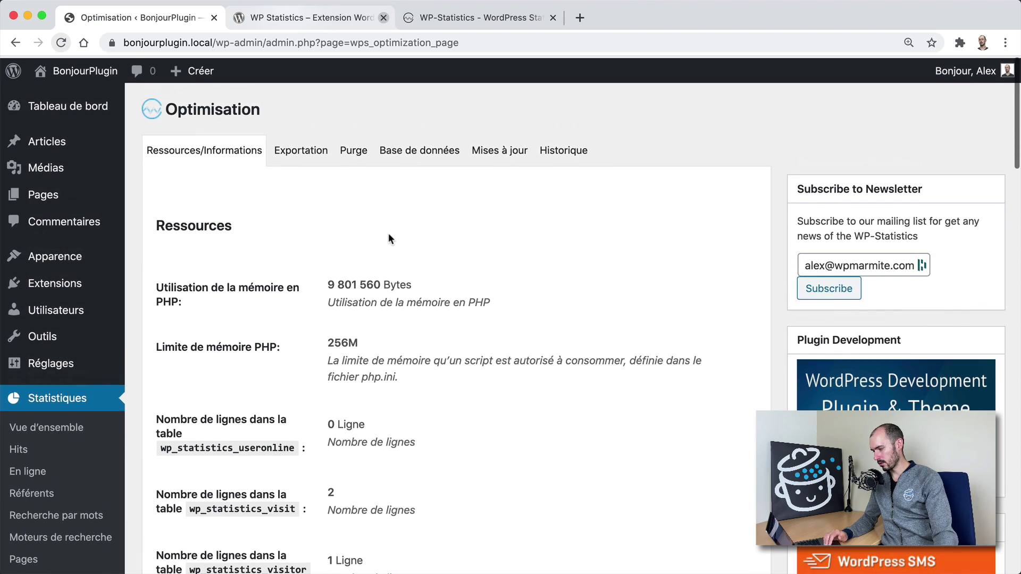
click(319, 159)
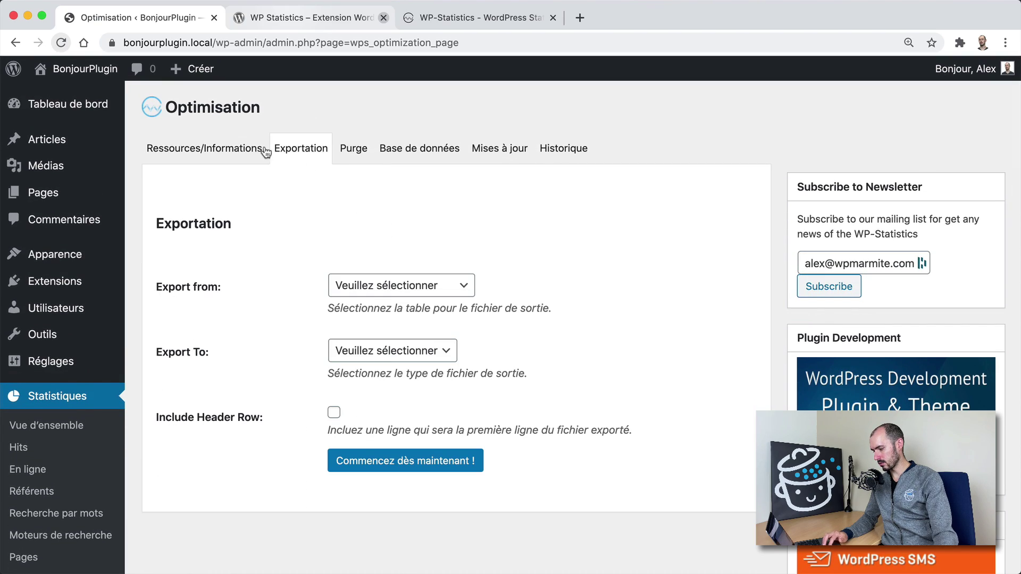
click(389, 158)
scroll(379, 270, down, 7)
scroll(382, 273, up, 4)
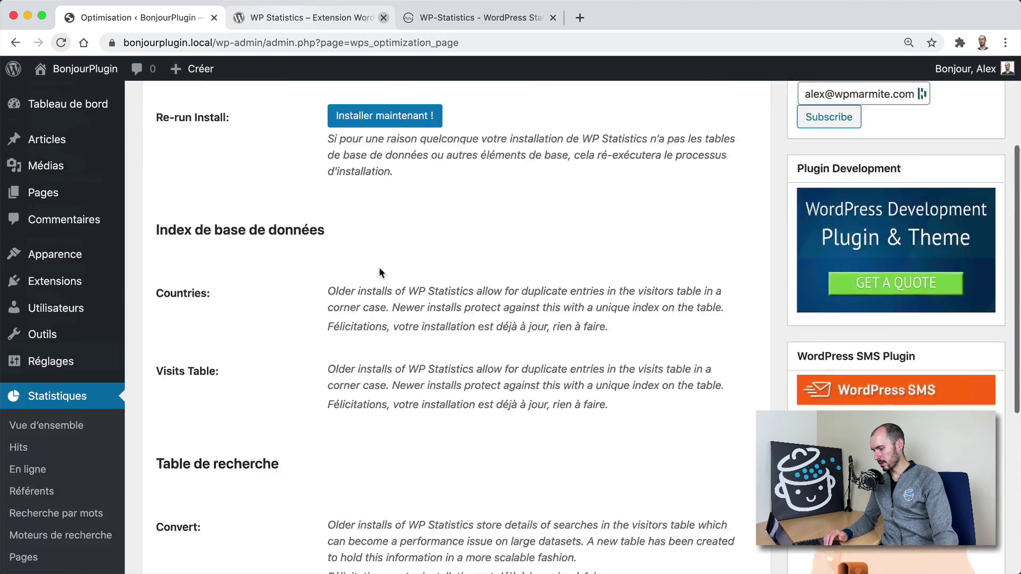
scroll(379, 267, up, 4)
- Review the GeoIP and IP address updates, the historical values and the resource information on the Optimisation page
click(501, 148)
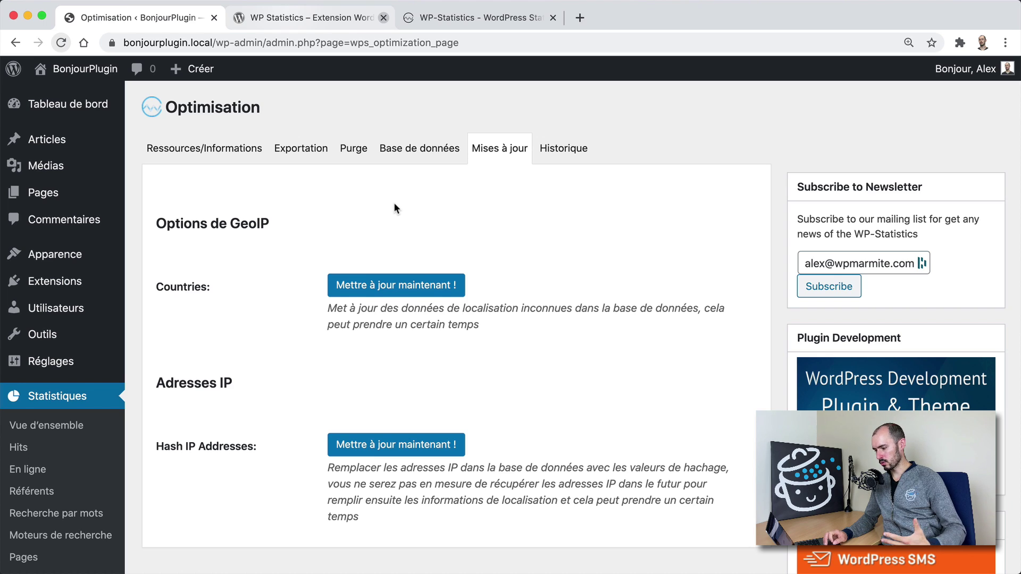
drag(284, 225, 231, 222)
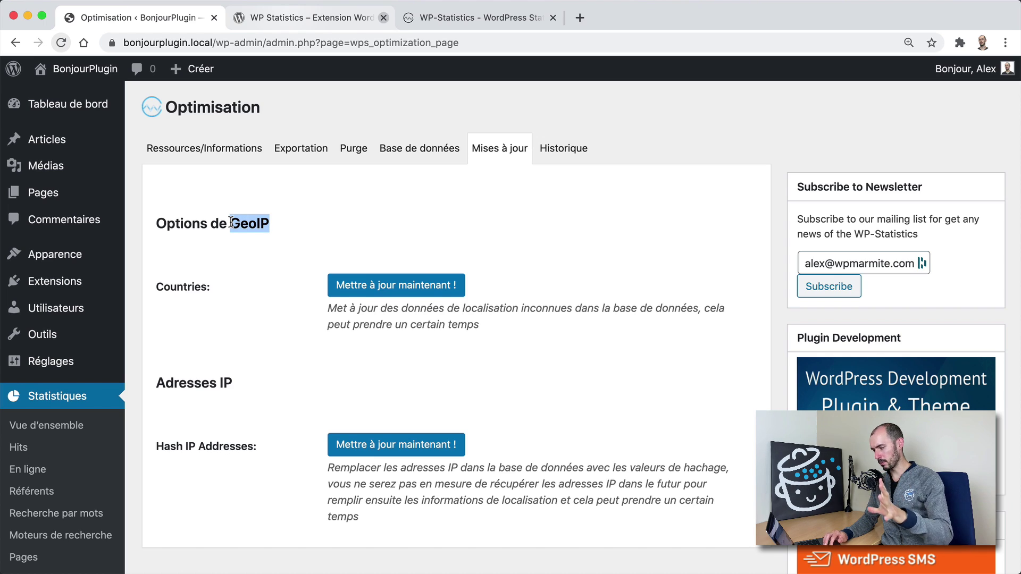
click(569, 156)
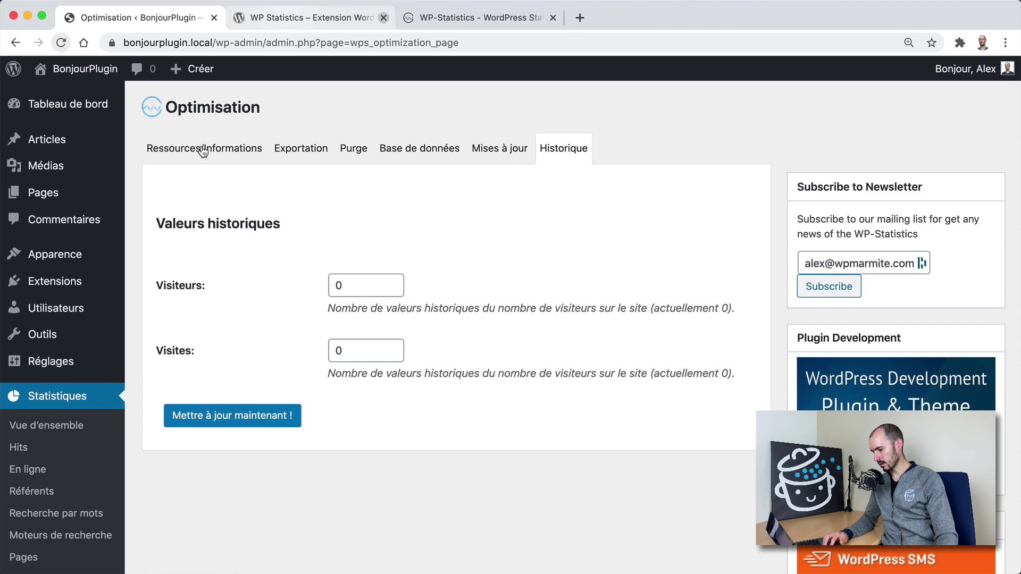
click(167, 143)
scroll(183, 209, down, 5)
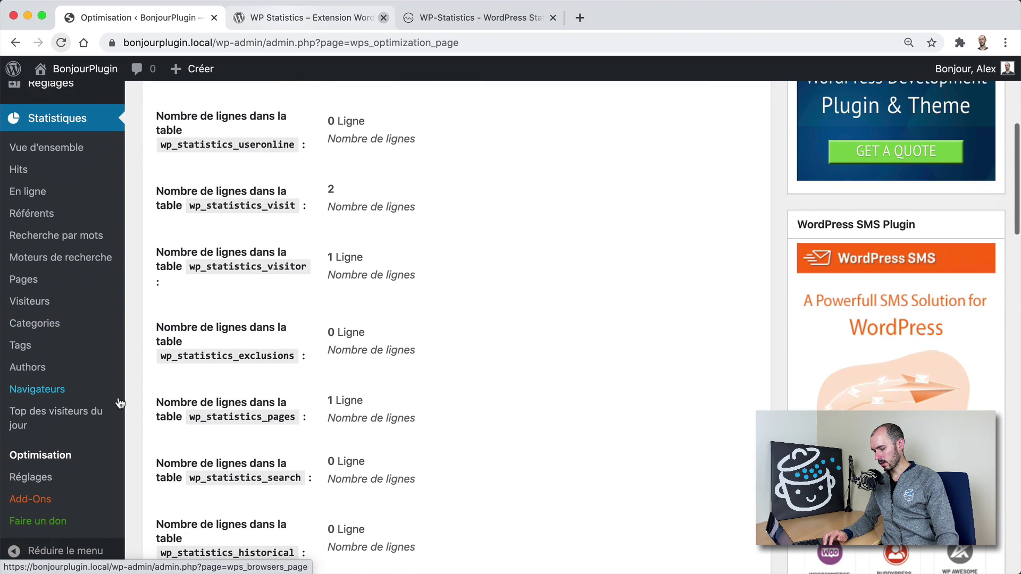
- Open the plugin's Réglages and examine the online user options, switching Online User off and back on
click(44, 477)
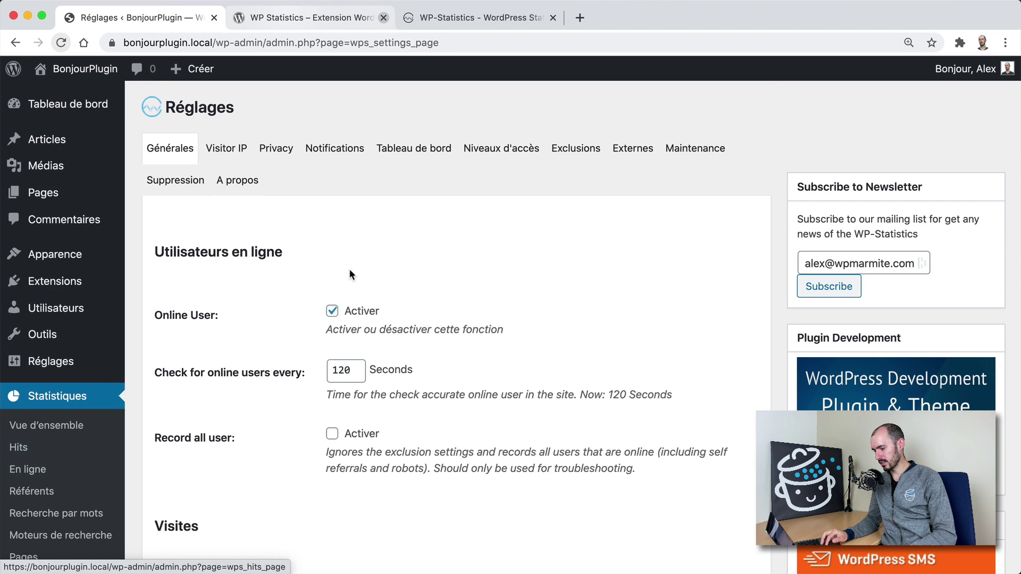
scroll(344, 230, down, 3)
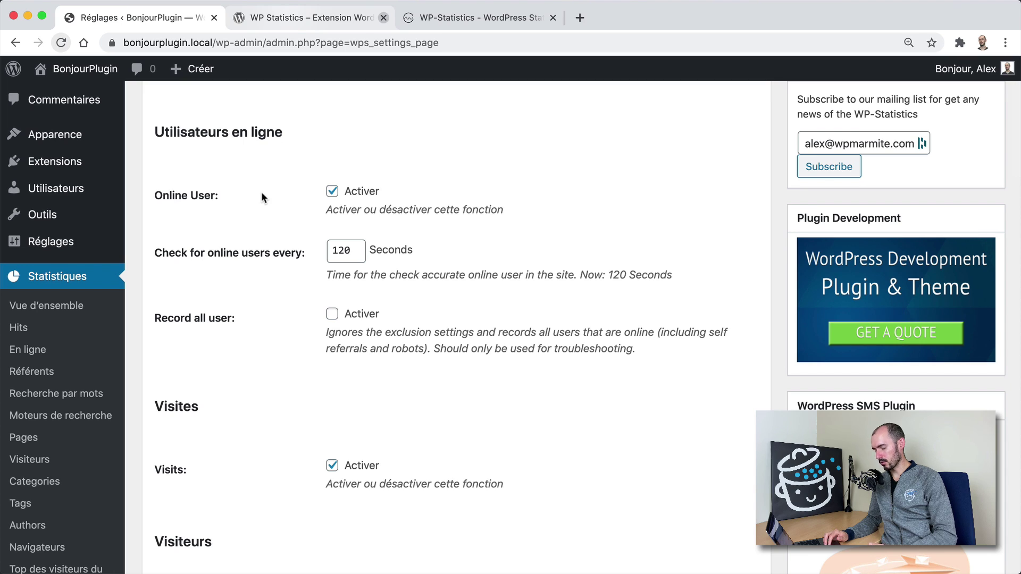
click(332, 191)
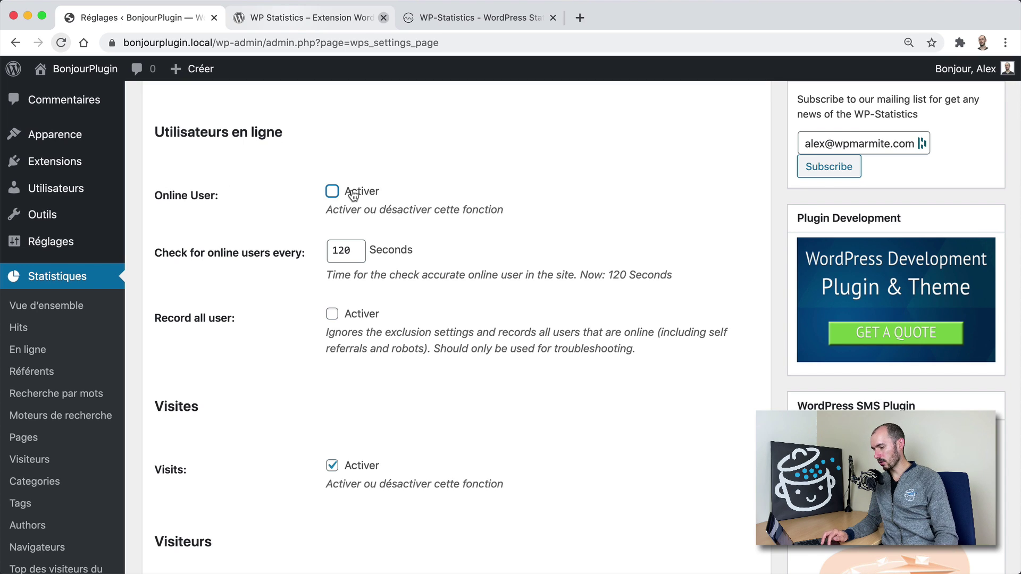
click(333, 194)
scroll(273, 213, down, 5)
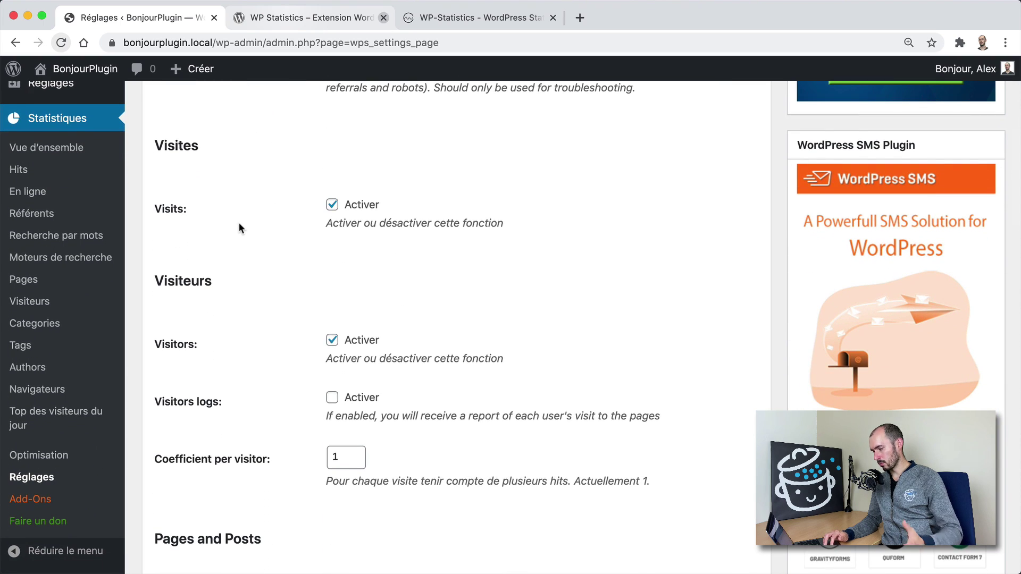
- Enable the Use Cache Plugin option in the plugin's general settings
scroll(256, 226, down, 1)
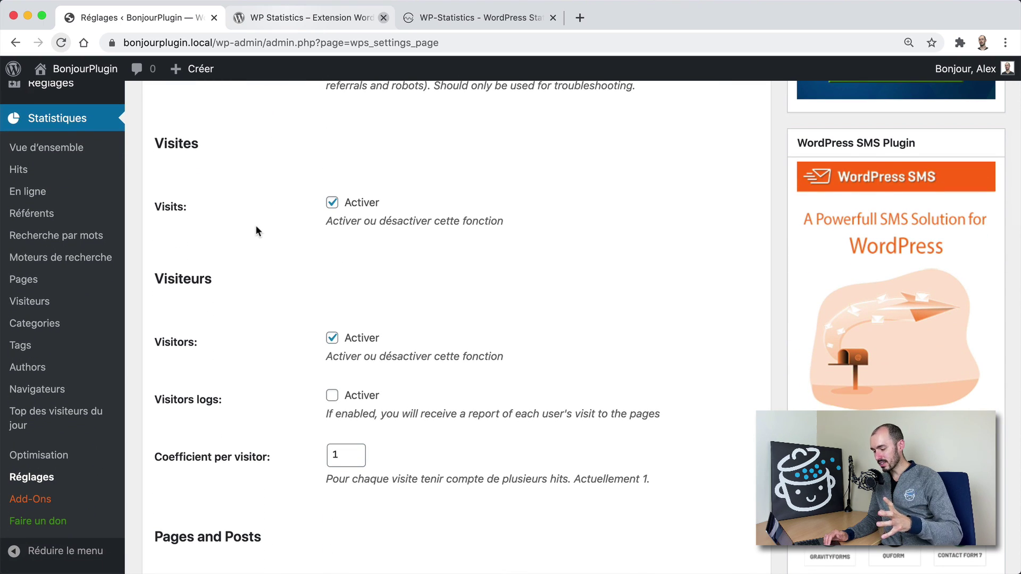
scroll(256, 230, down, 3)
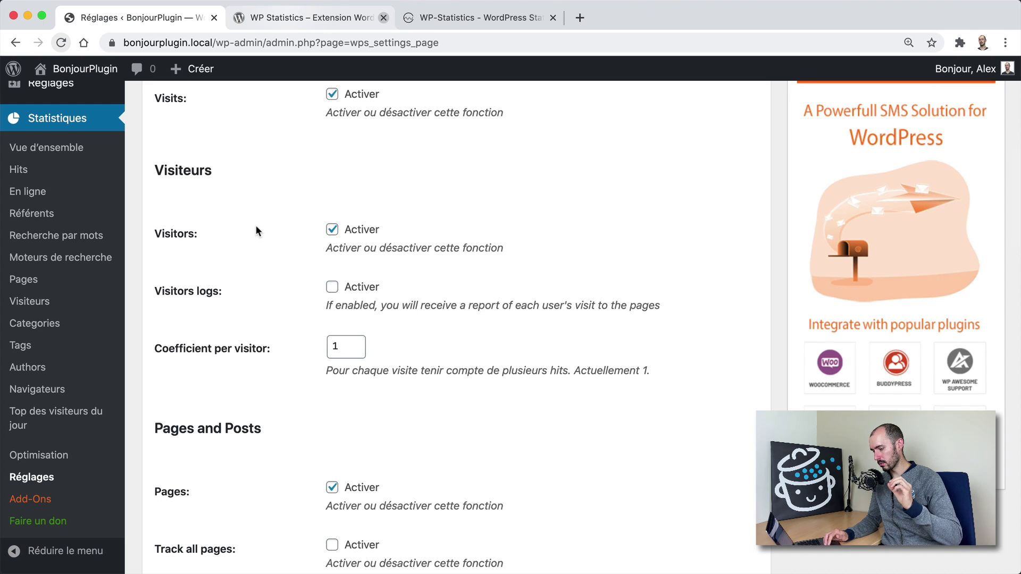
scroll(256, 230, down, 8)
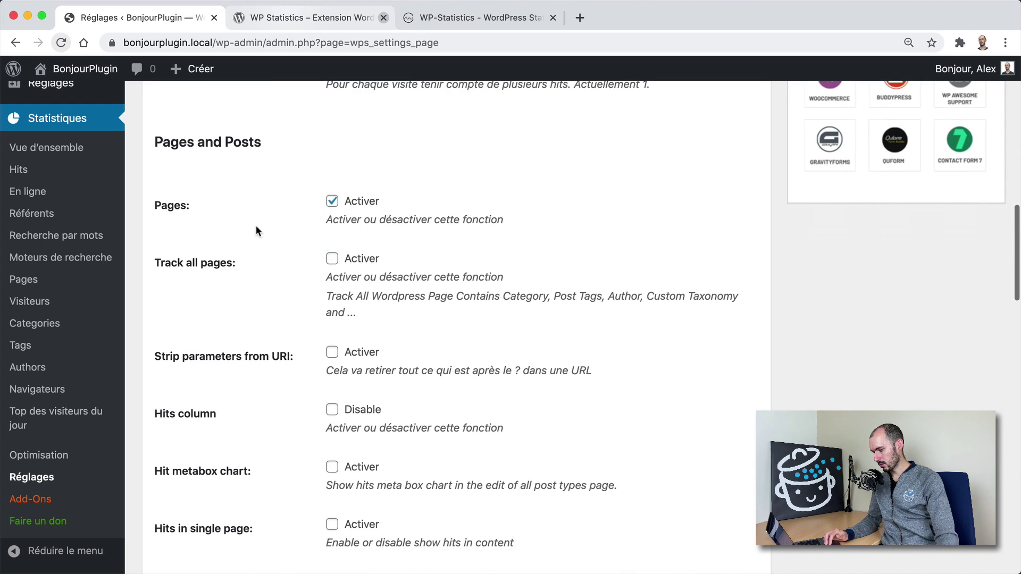
scroll(239, 193, down, 10)
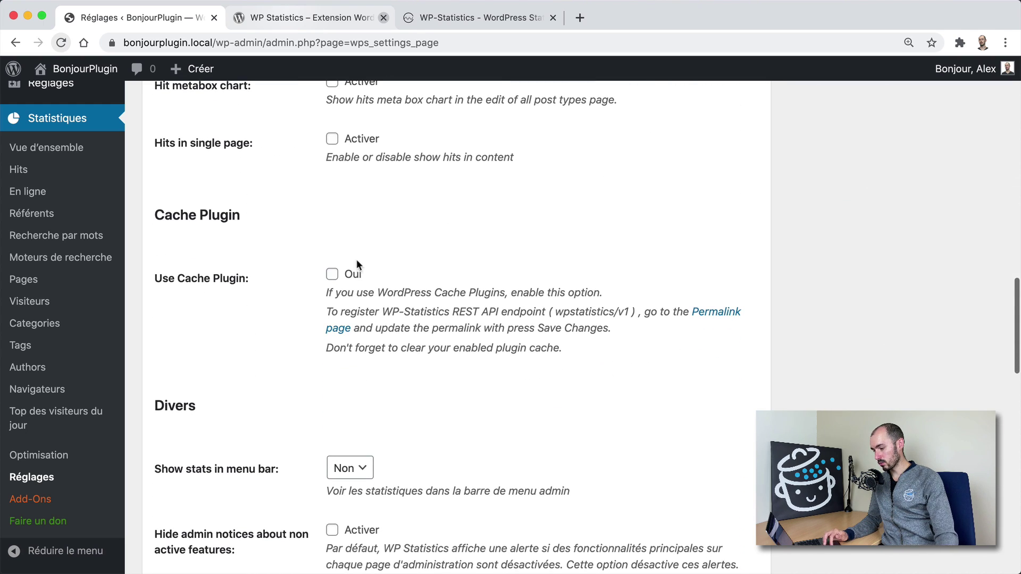
click(332, 275)
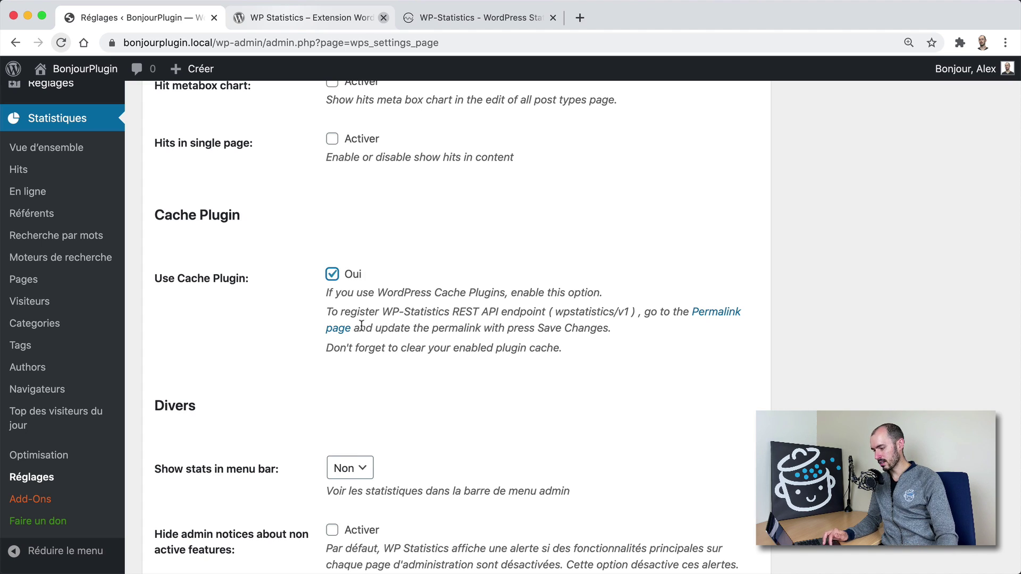
- Examine the Divers, Moteurs de recherche exclusion and Graphiques options in the general settings
scroll(242, 302, down, 10)
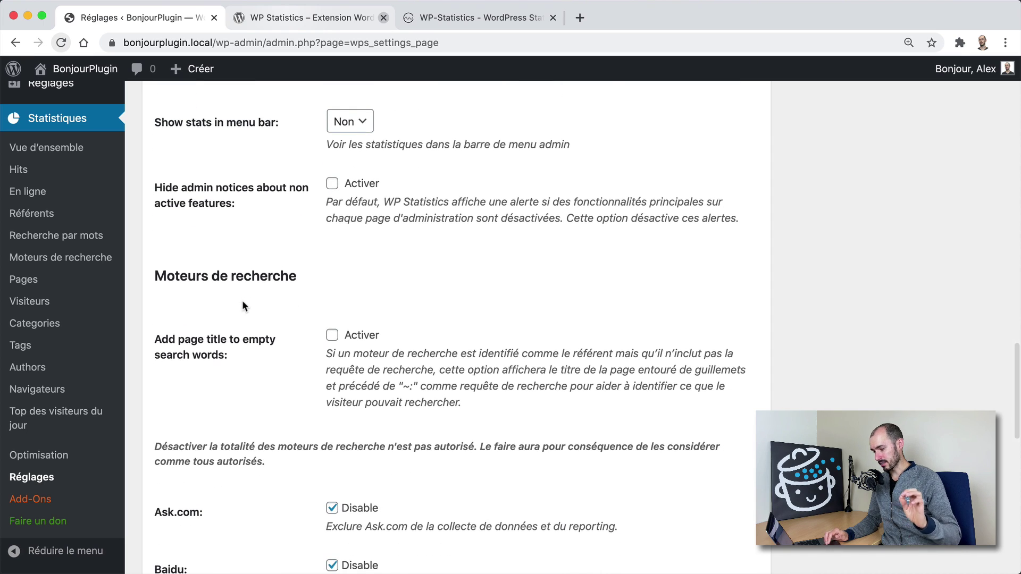
scroll(243, 303, down, 1)
scroll(243, 305, down, 3)
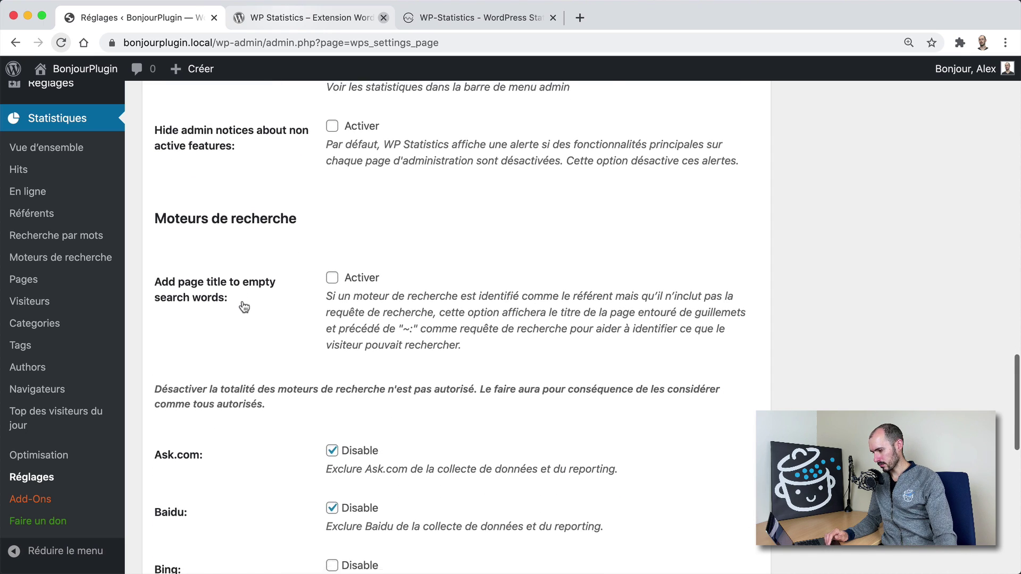
scroll(286, 241, down, 4)
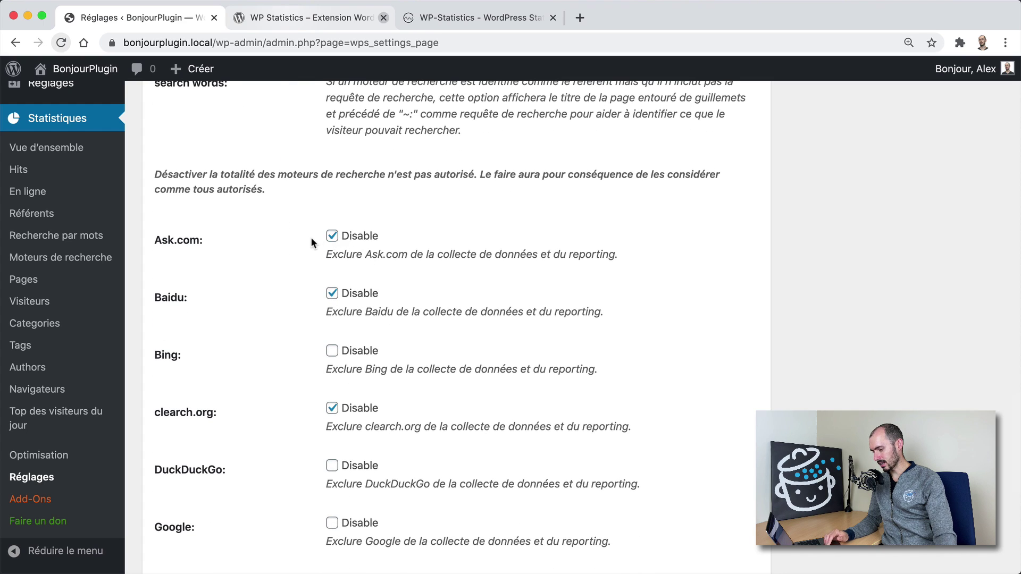
scroll(313, 239, down, 6)
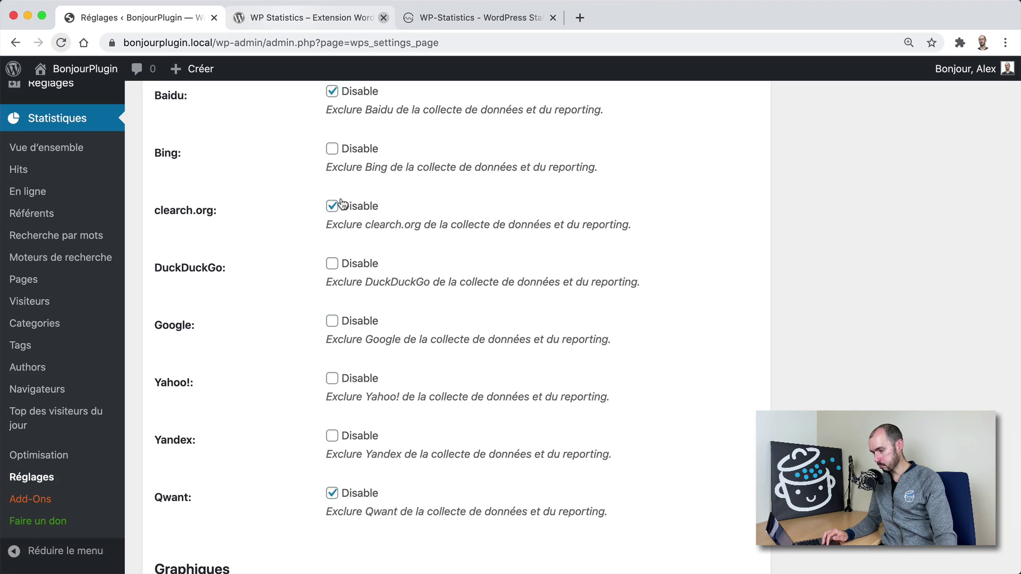
scroll(280, 183, down, 6)
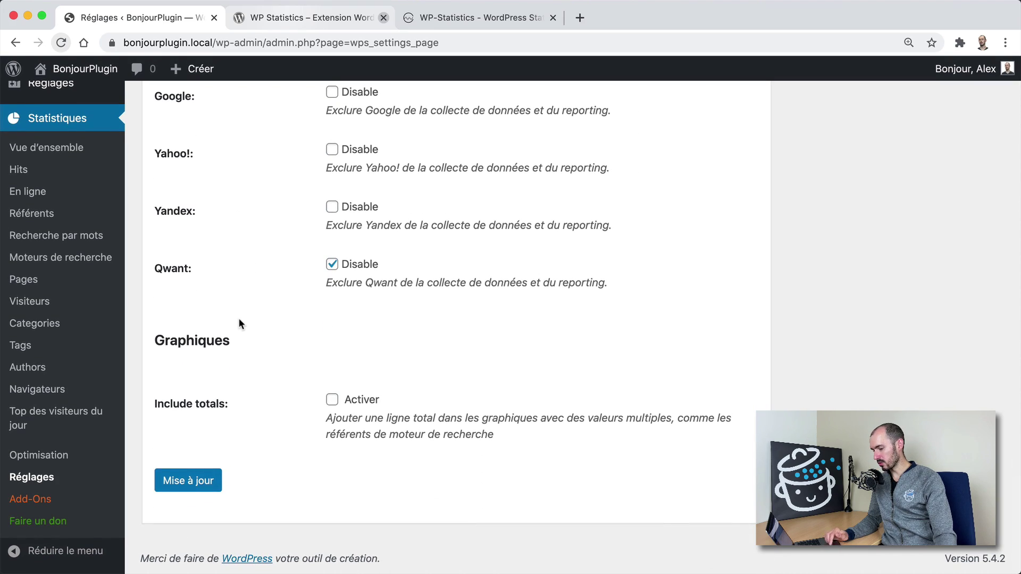
- Review the available IP detection methods in the Visitor IP settings
scroll(239, 323, up, 20)
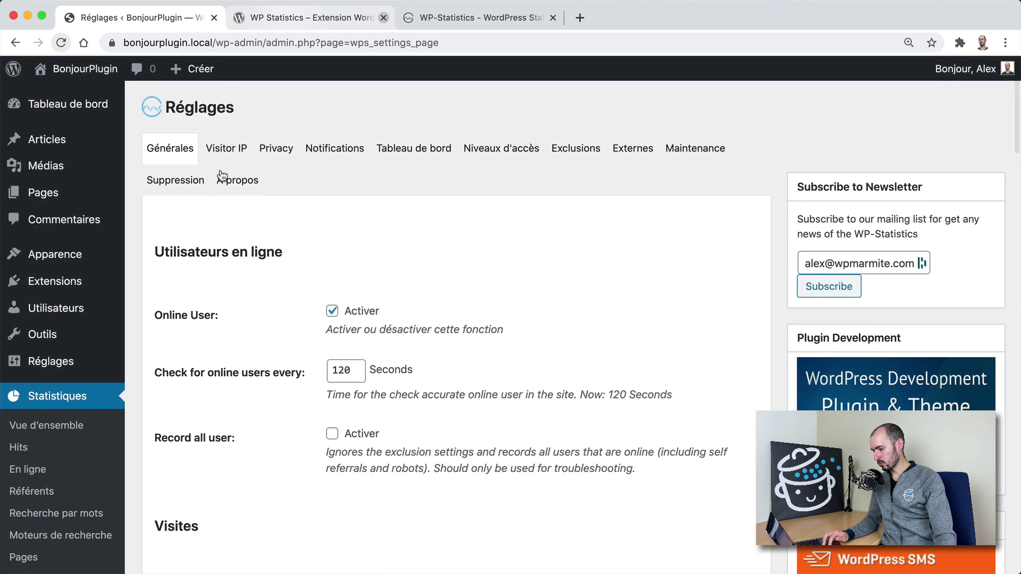
click(232, 150)
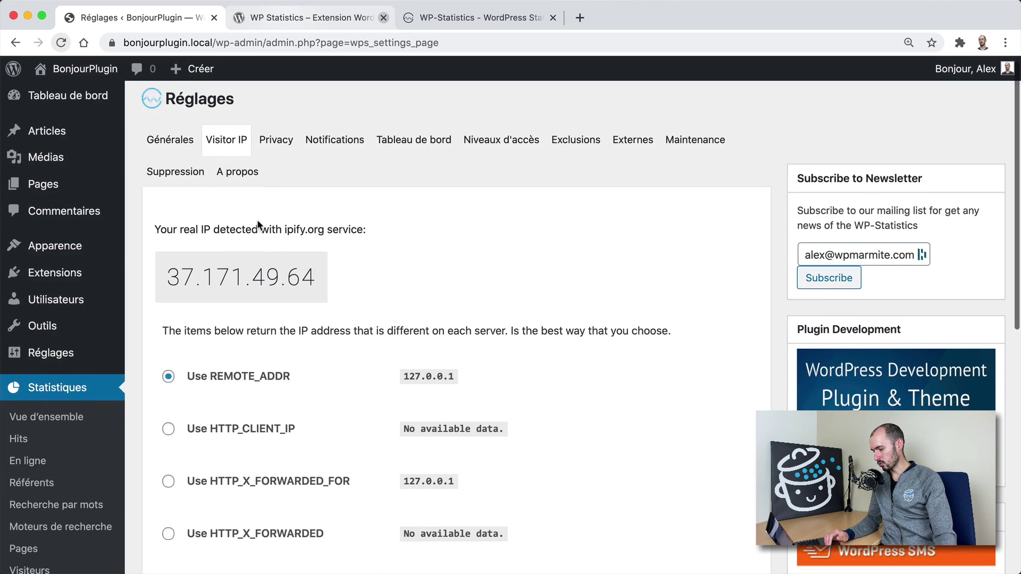
scroll(257, 219, down, 10)
scroll(257, 219, up, 10)
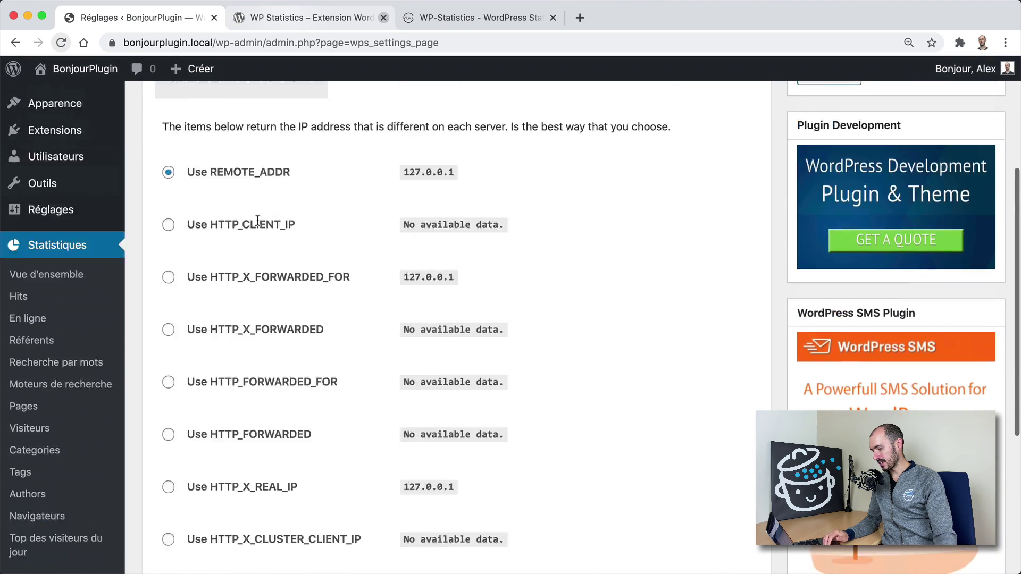
- Enable Anonymize IP Addresses in the Privacy settings and save the changes
click(277, 148)
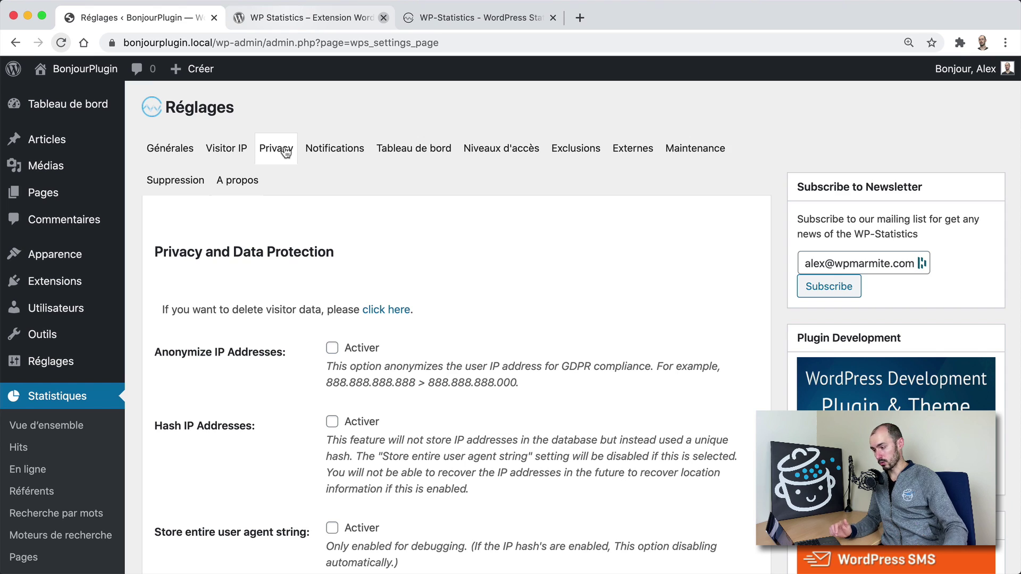
scroll(334, 162, down, 1)
scroll(334, 162, up, 1)
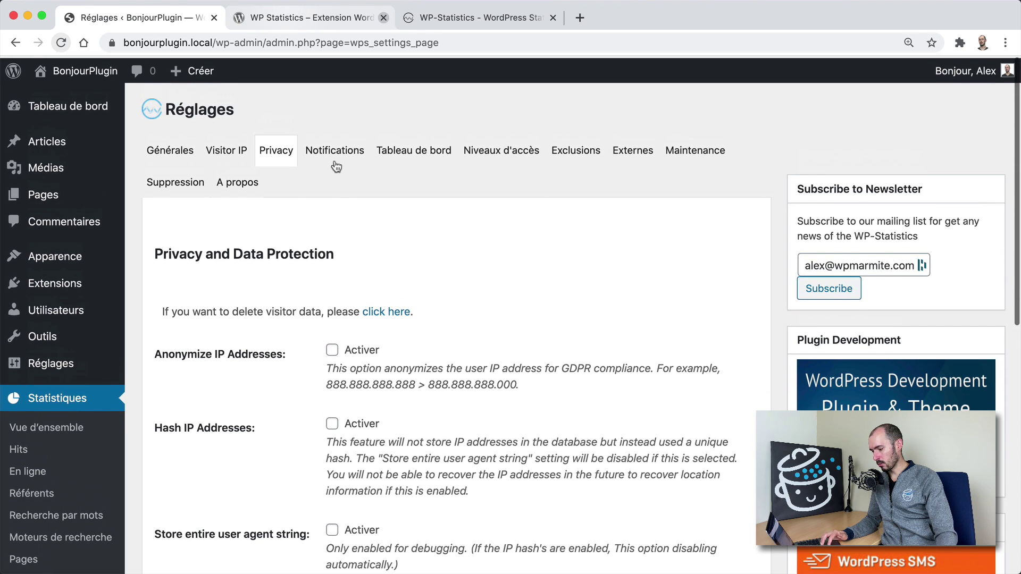
click(332, 348)
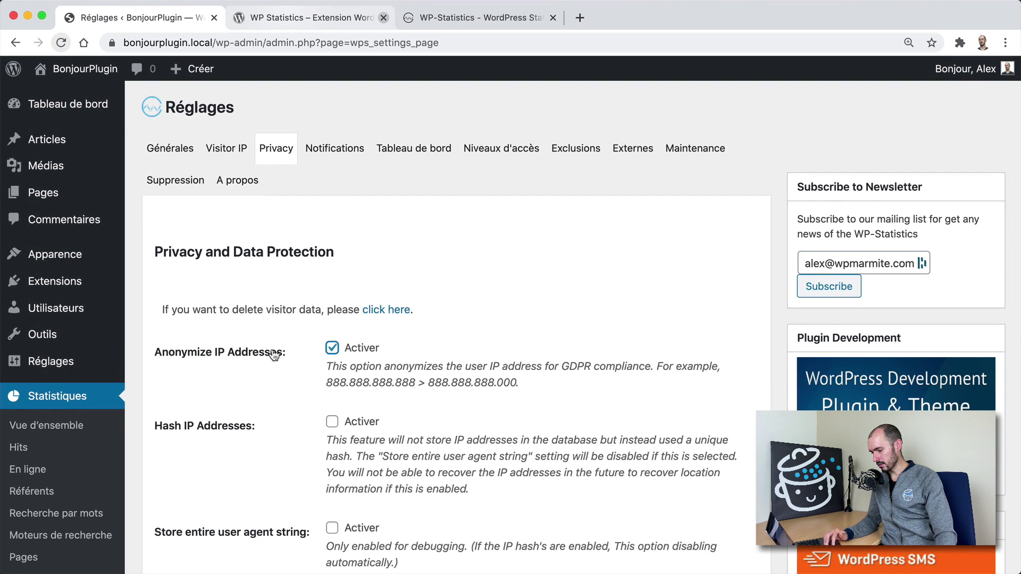
scroll(334, 330, down, 3)
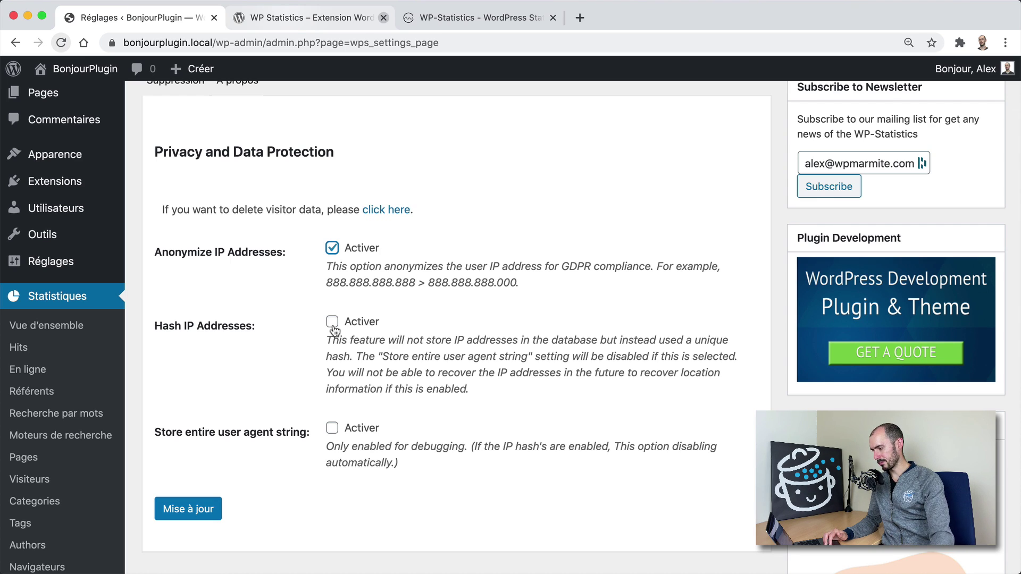
click(196, 503)
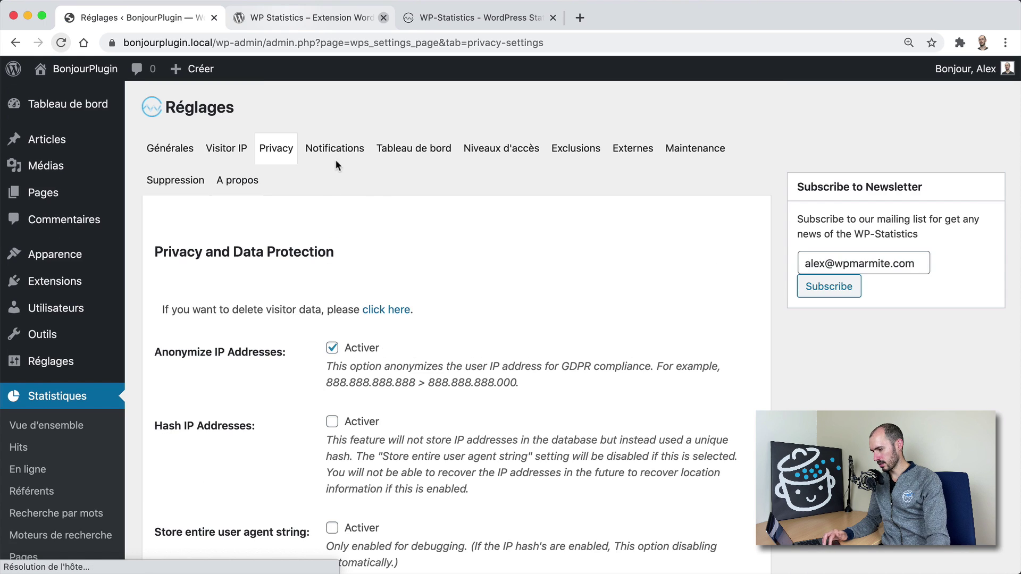
- In the Notifications settings, enable the GeoIP notification for database updates
click(345, 150)
scroll(271, 300, down, 5)
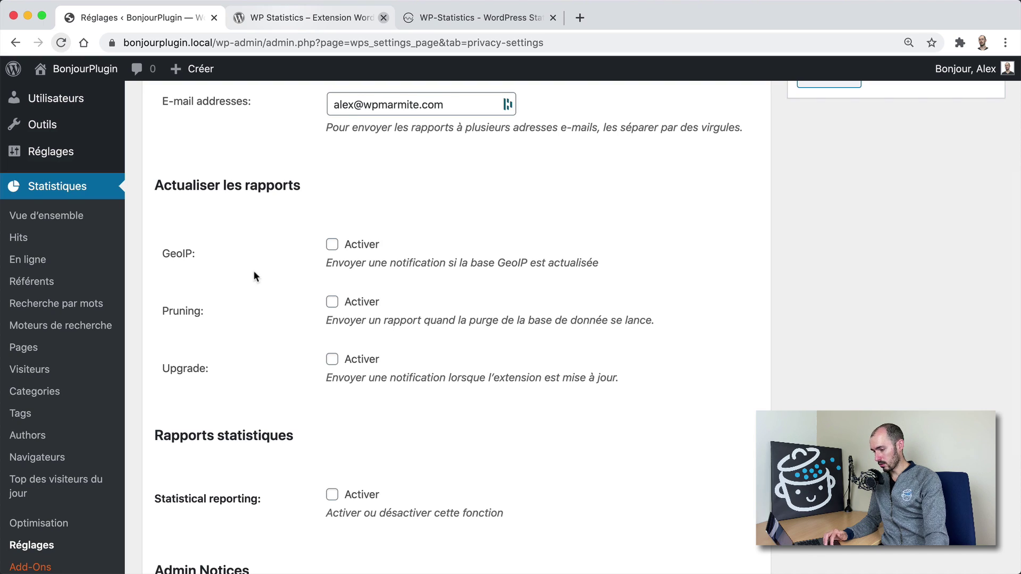
scroll(291, 273, down, 2)
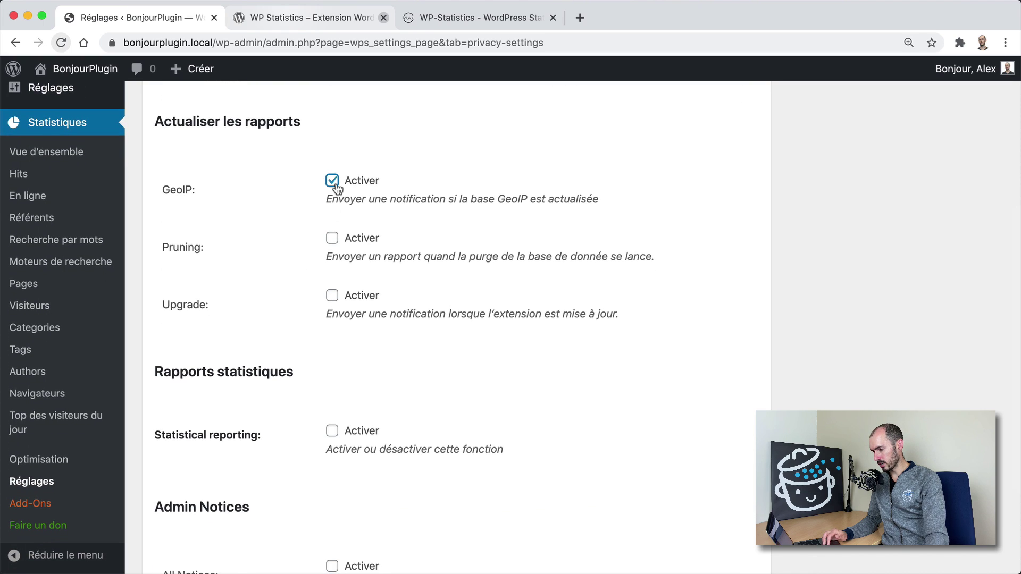
- Enable Statistical reporting in the Notifications settings and check the available schedule frequencies
scroll(262, 287, down, 3)
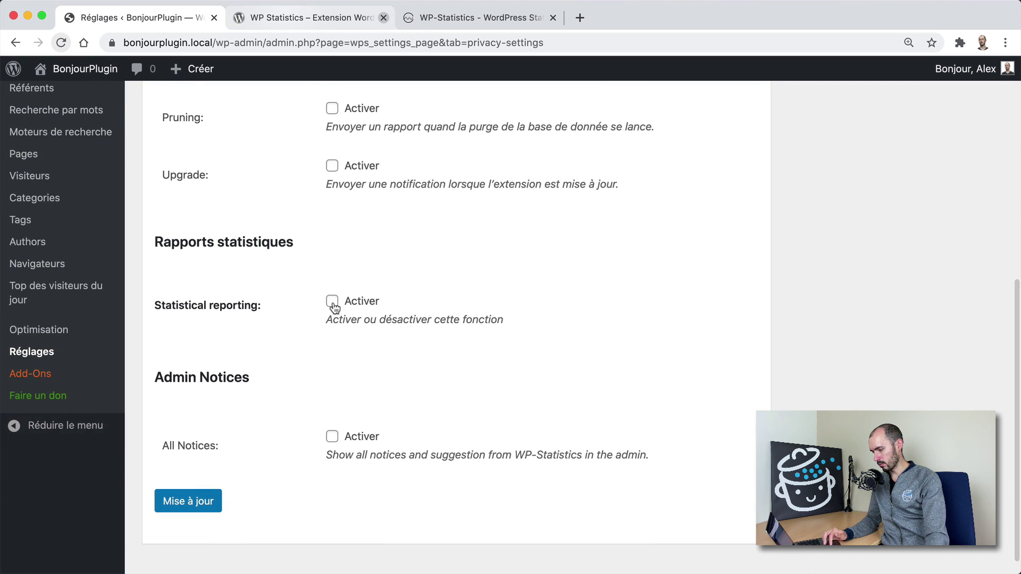
click(333, 302)
click(334, 367)
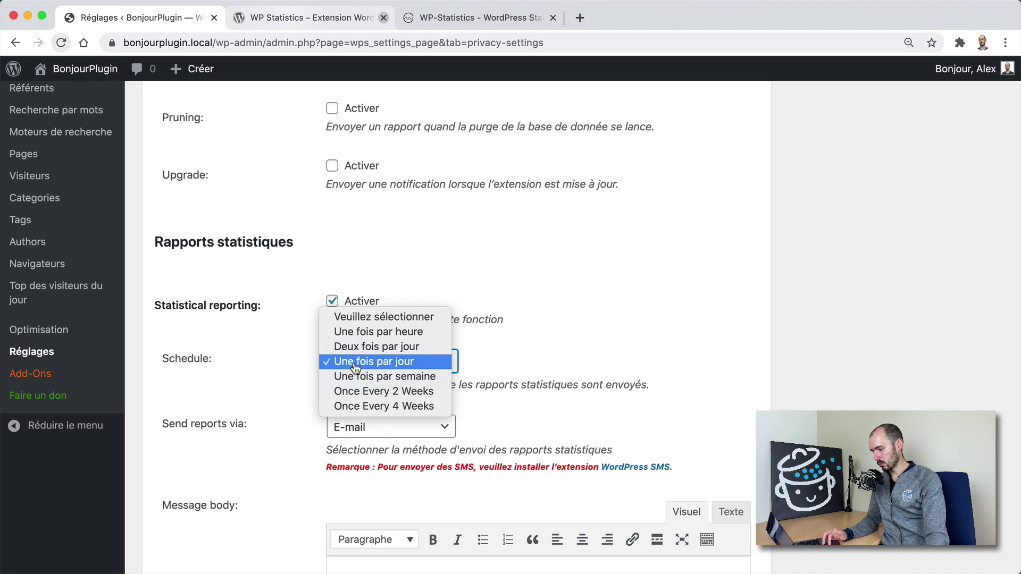
click(284, 360)
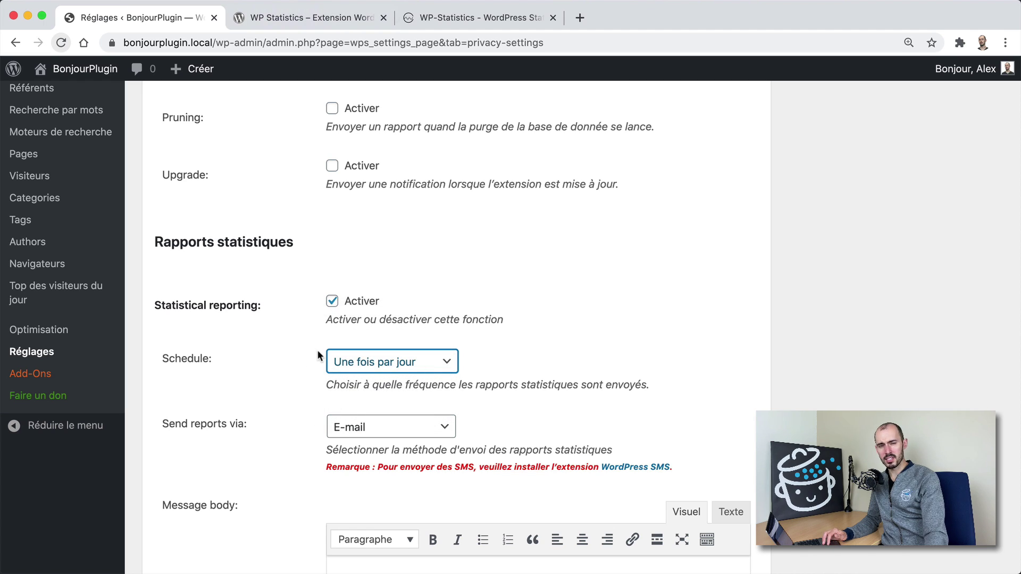
- Review the report sending methods and the note about the WordPress SMS extension
scroll(318, 352, down, 2)
click(356, 343)
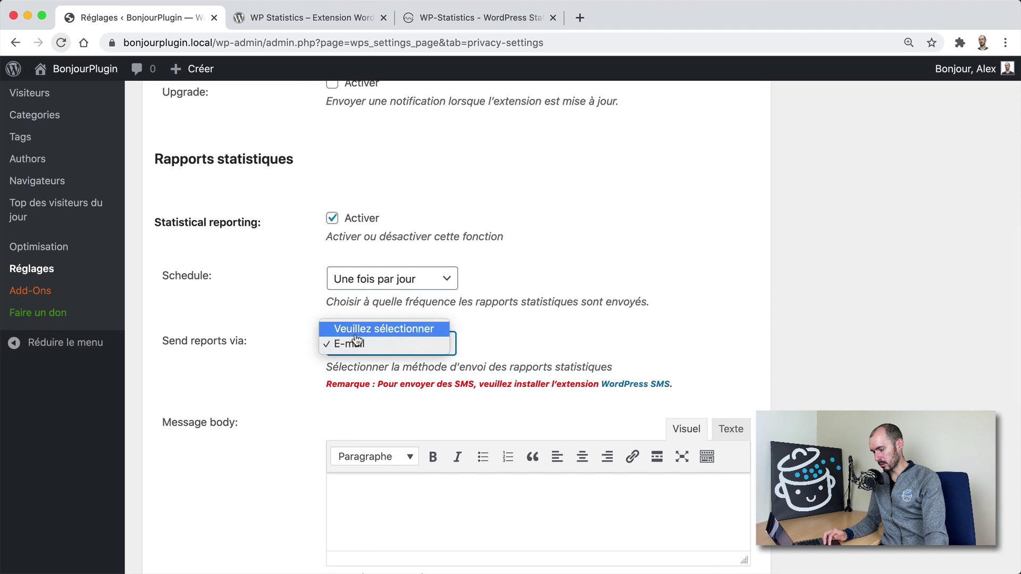
click(298, 347)
scroll(324, 343, down, 2)
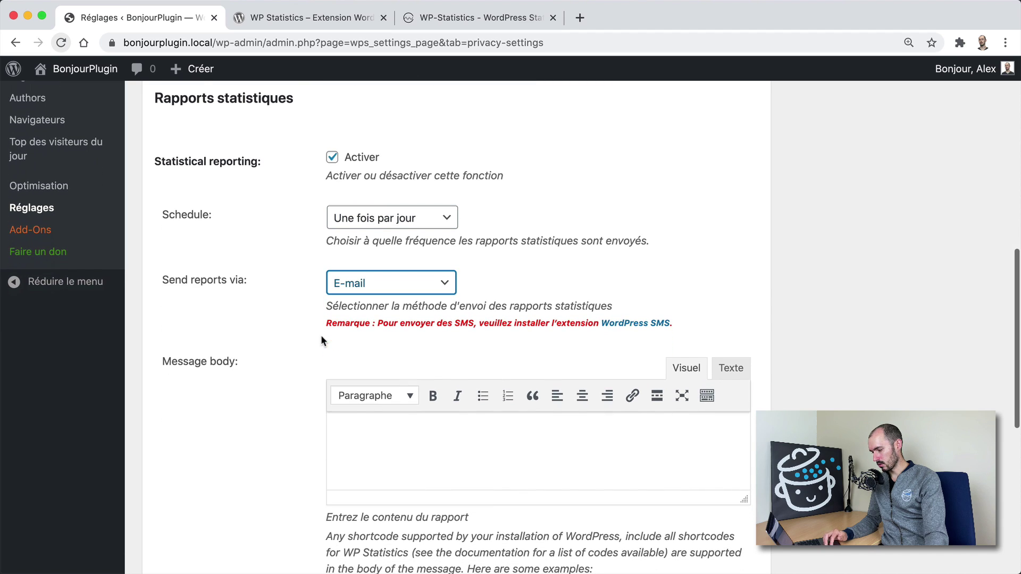
drag(454, 323, 568, 326)
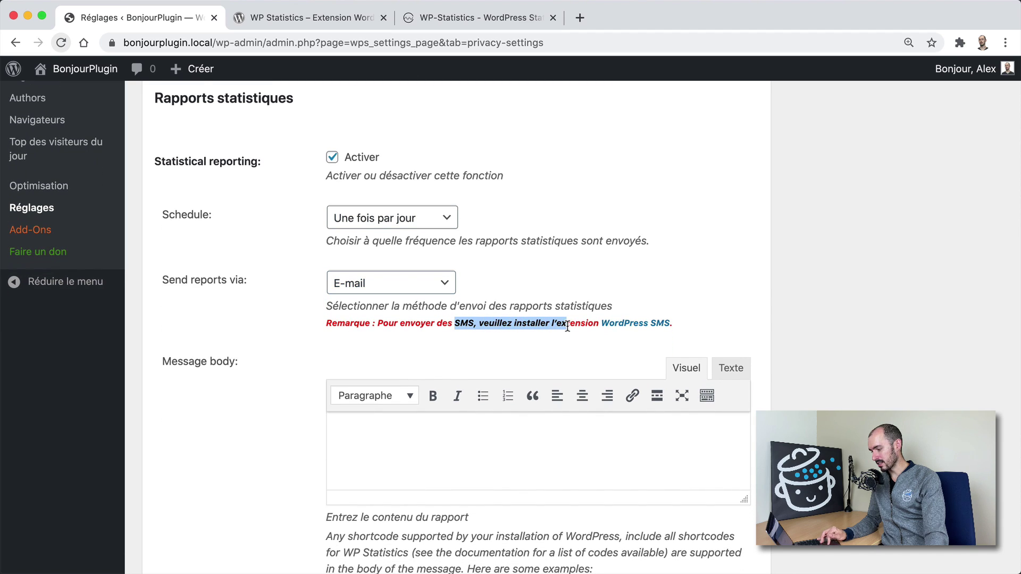
click(586, 305)
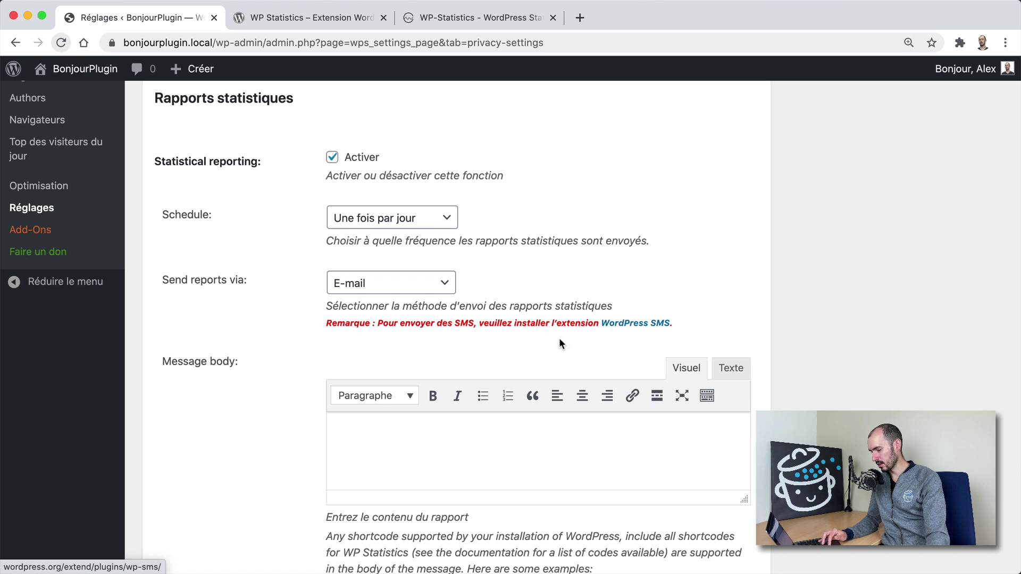
- Review the report's Message body editor and example shortcodes, and disable Statistical reporting
scroll(282, 343, down, 3)
scroll(278, 344, down, 5)
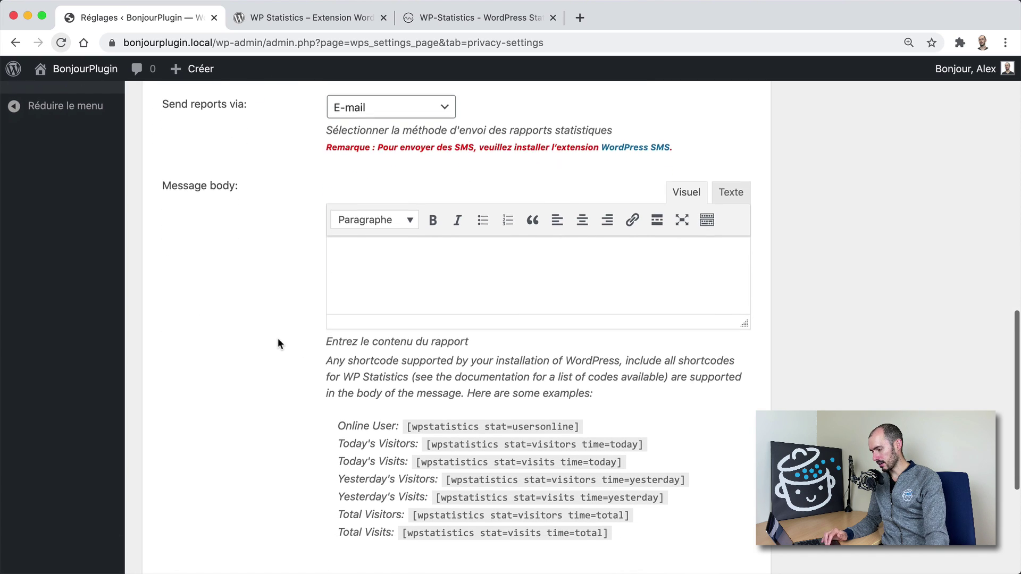
click(384, 198)
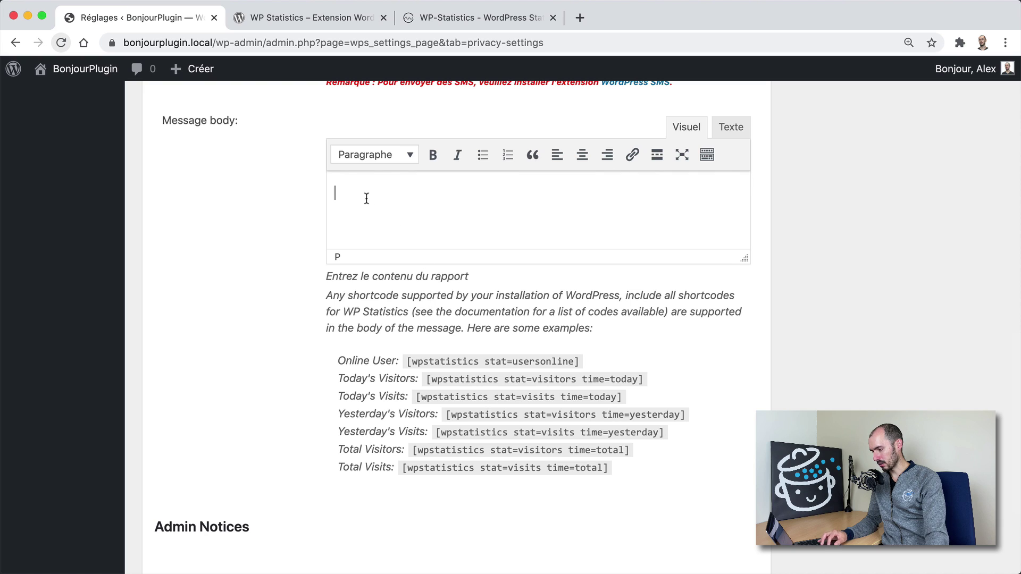
scroll(374, 329, up, 13)
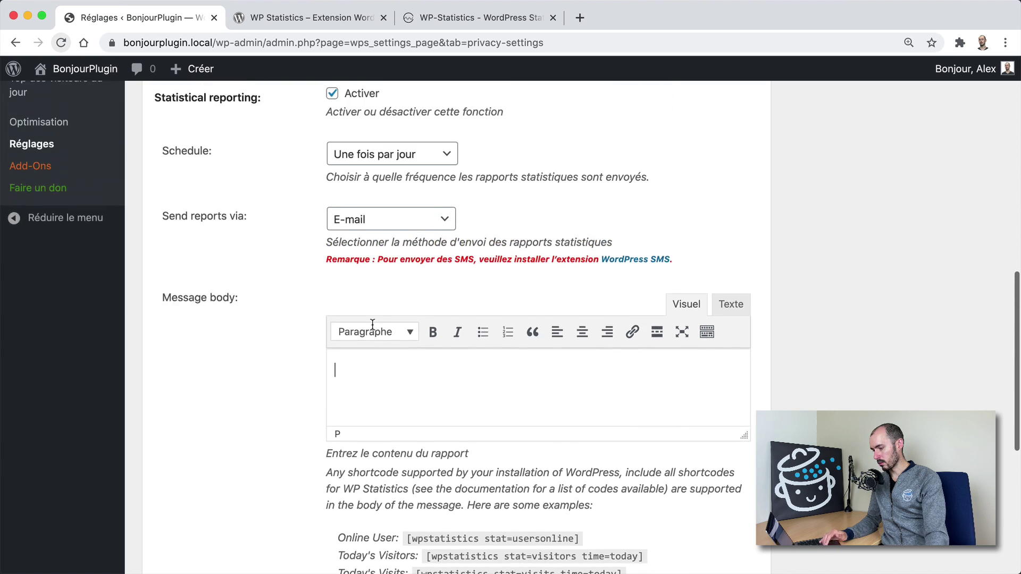
click(333, 334)
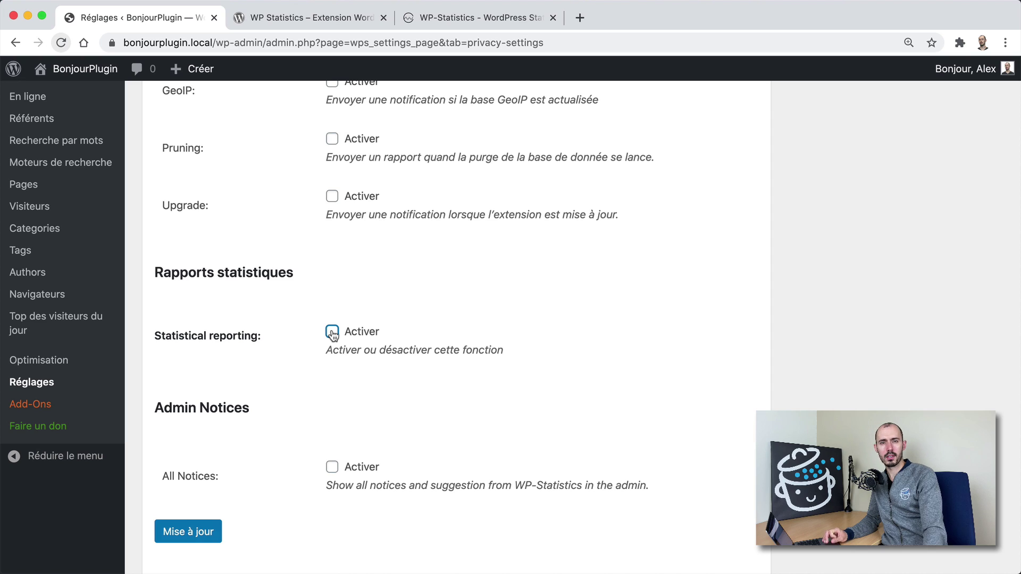
scroll(297, 330, down, 2)
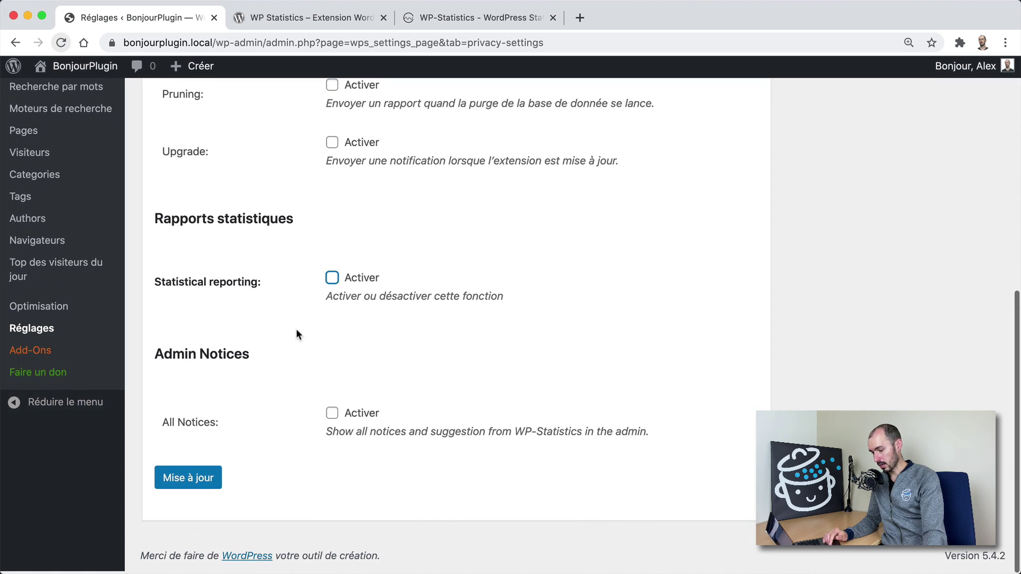
scroll(297, 330, up, 13)
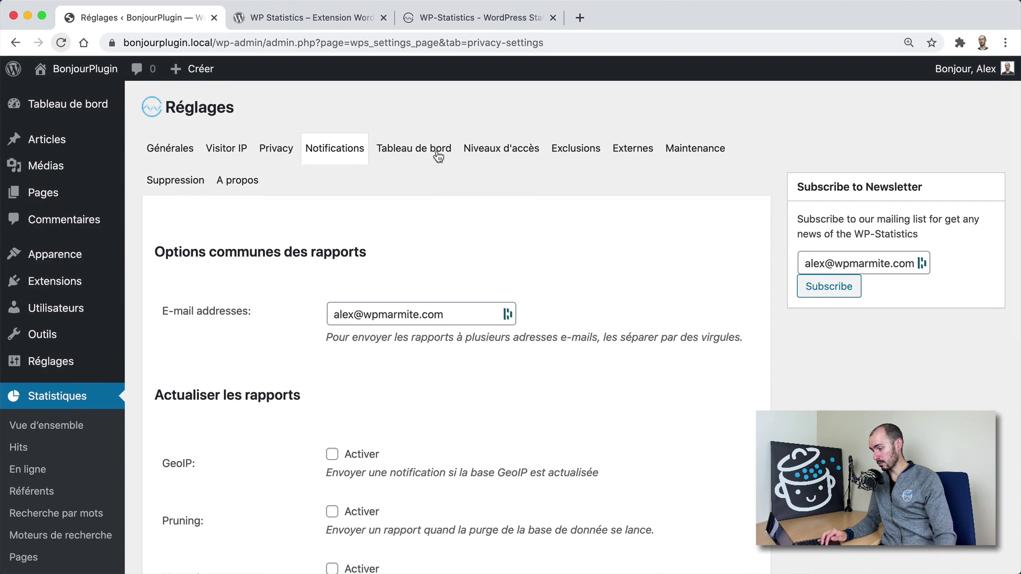
- Show the plugin's Tableau de bord settings, and open the WordPress dashboard in a new tab with its screen options expanded
click(438, 153)
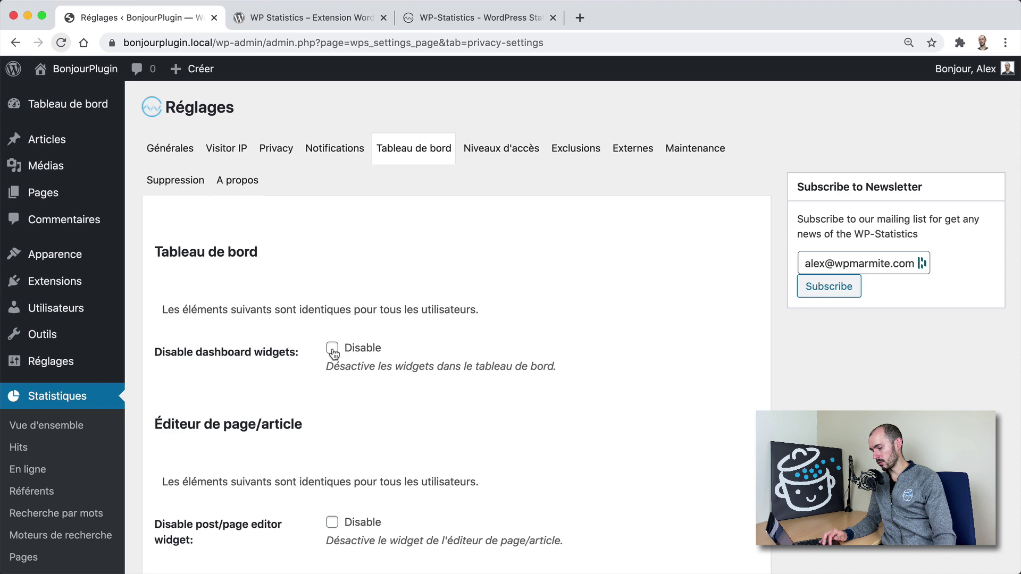
right_click(102, 105)
click(120, 114)
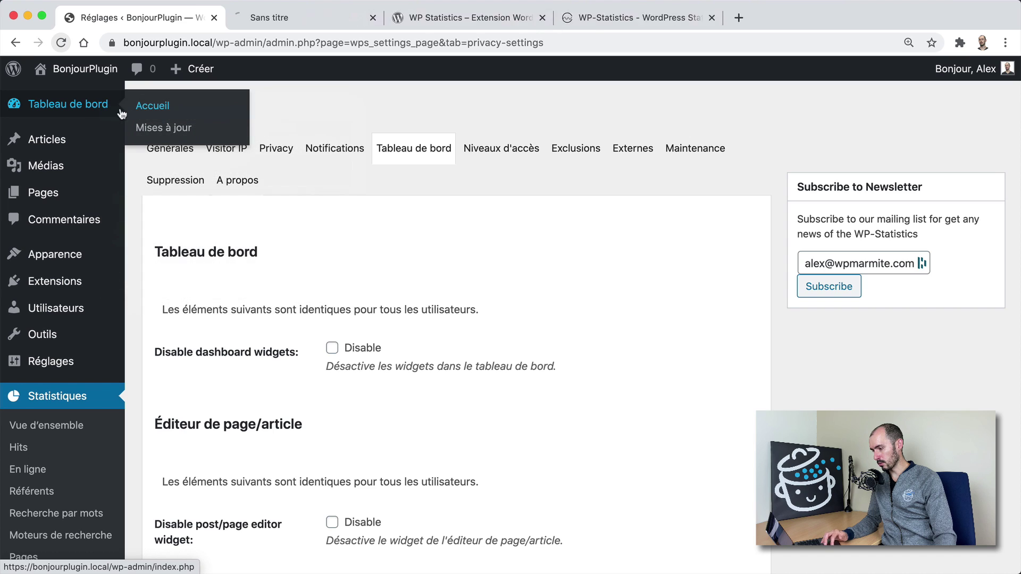
click(283, 12)
scroll(447, 188, down, 10)
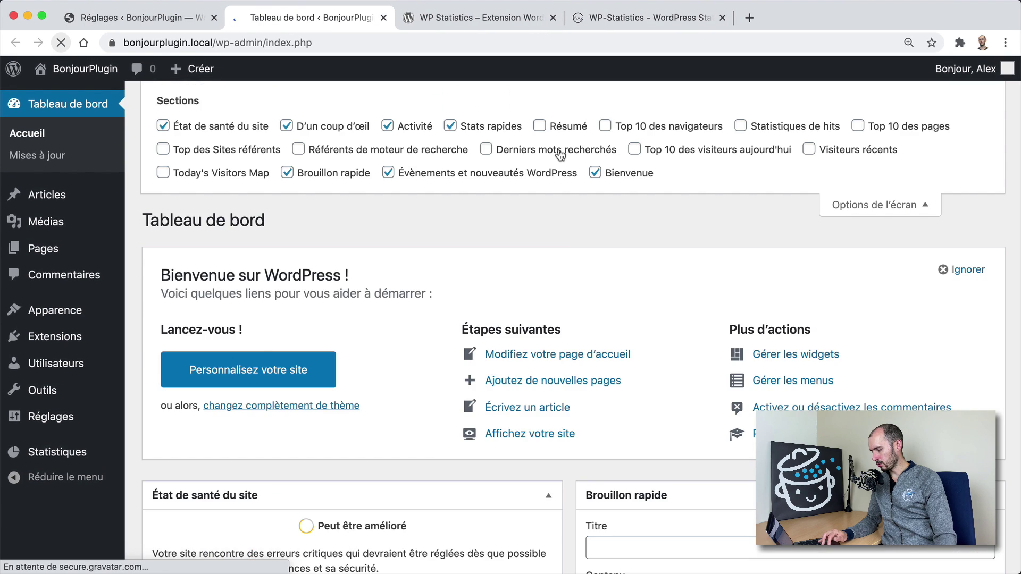
- Display the Derniers mots recherchés, Référents de moteur de recherche and Top des Sites référents widgets on the dashboard and view them
click(514, 156)
click(312, 155)
click(240, 152)
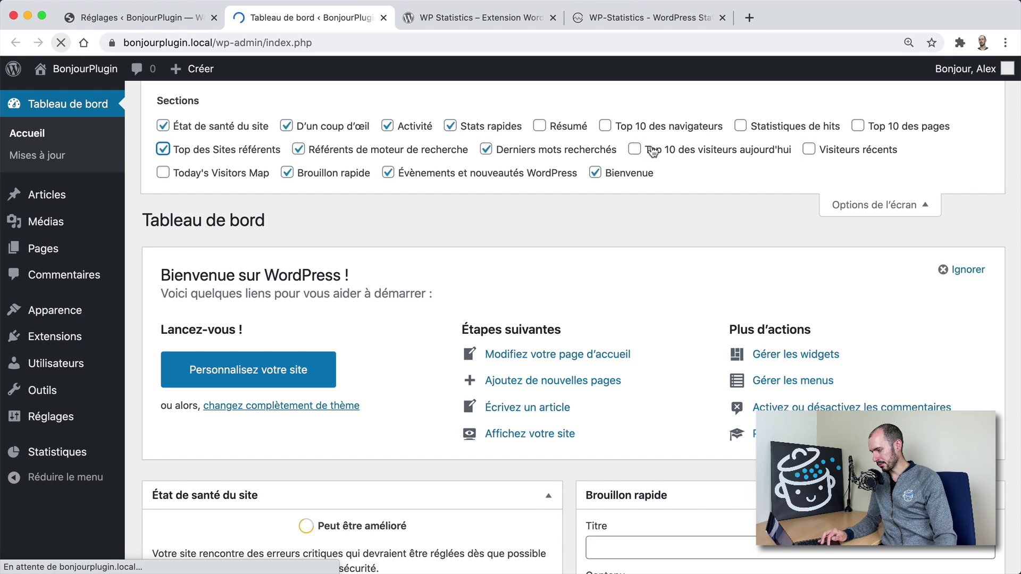
scroll(661, 244, down, 10)
scroll(661, 244, down, 15)
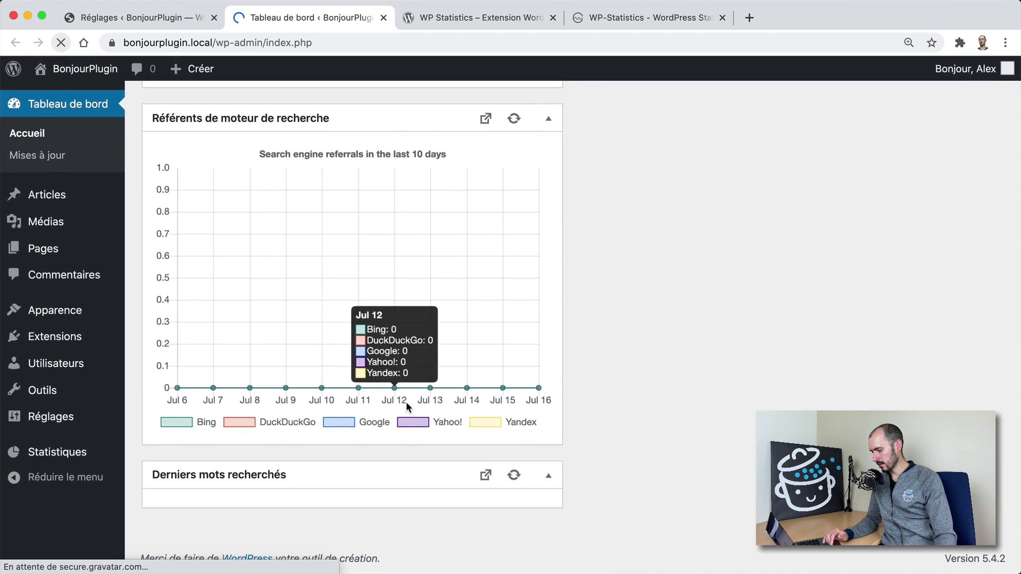
- Collapse the dashboard's screen options and close the dashboard tab to return to the plugin settings
scroll(407, 404, up, 10)
scroll(407, 408, up, 15)
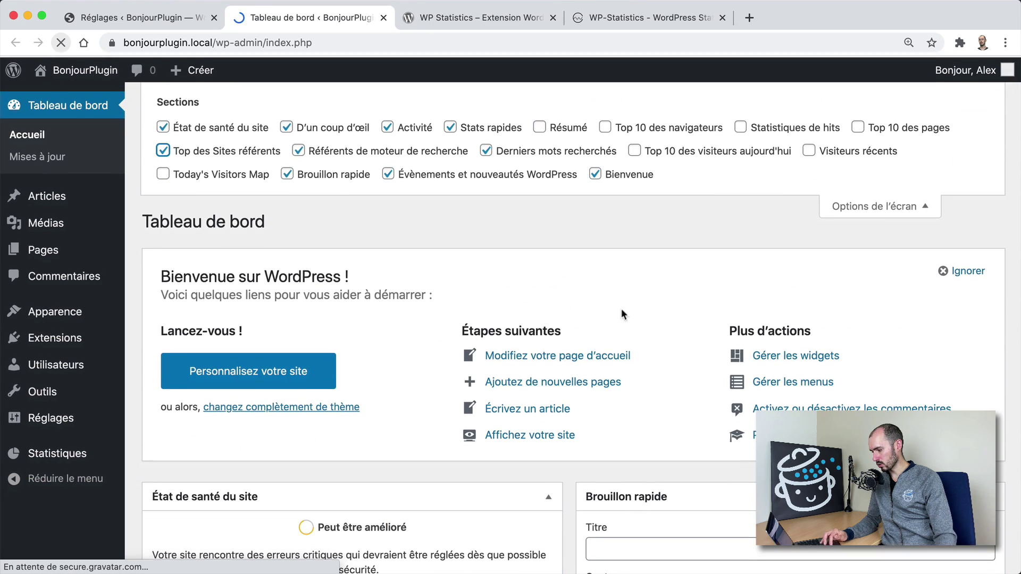
click(861, 206)
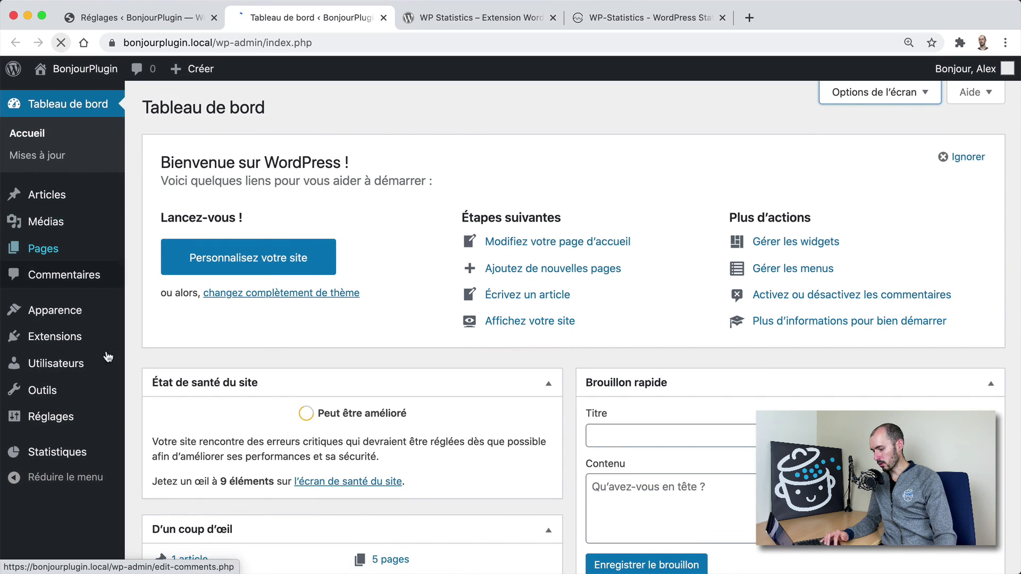
mouse_move(61, 451)
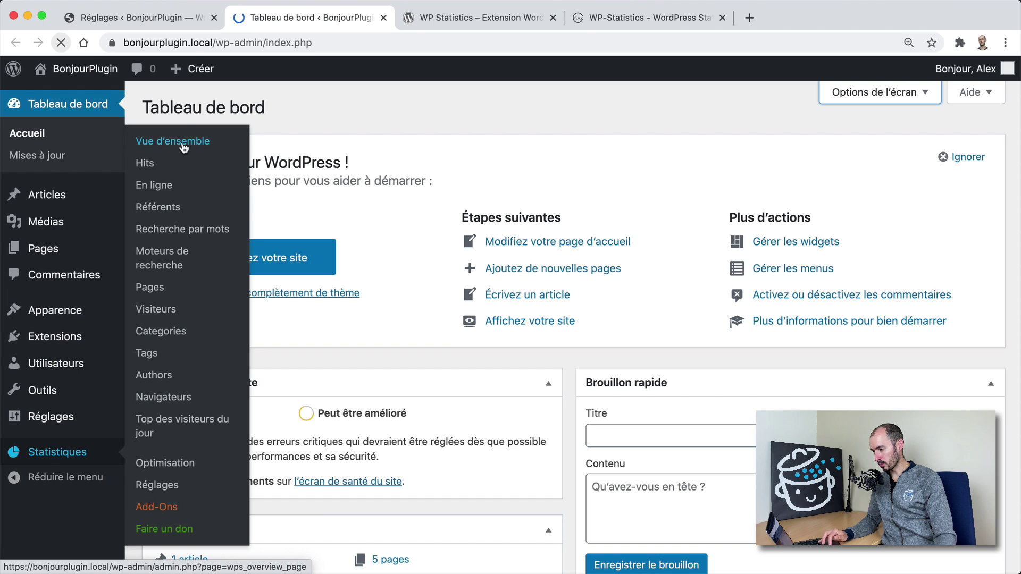
click(384, 19)
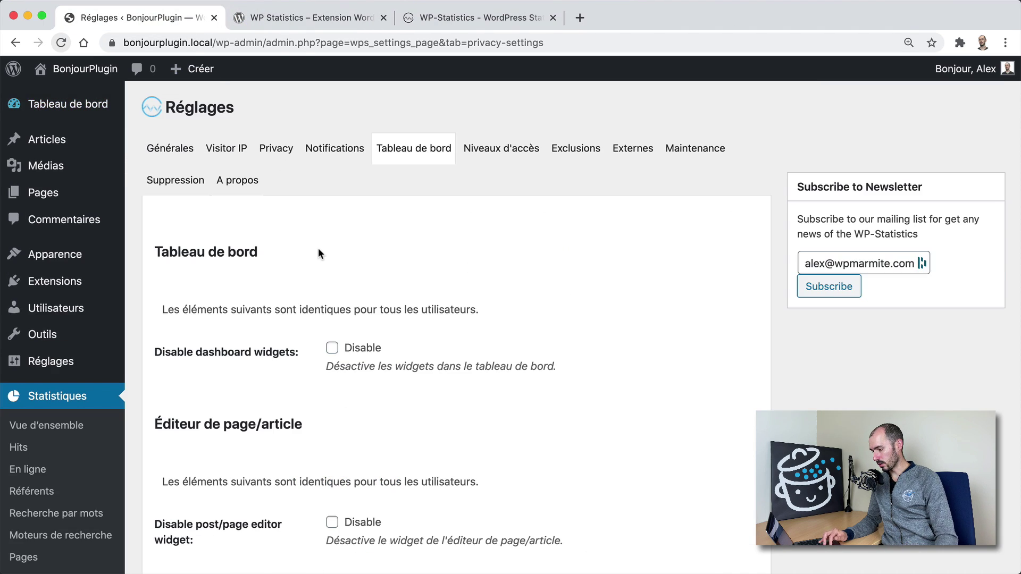
- Review the options for disabling the dashboard widgets, the post/page editor widget and the map
scroll(318, 248, down, 3)
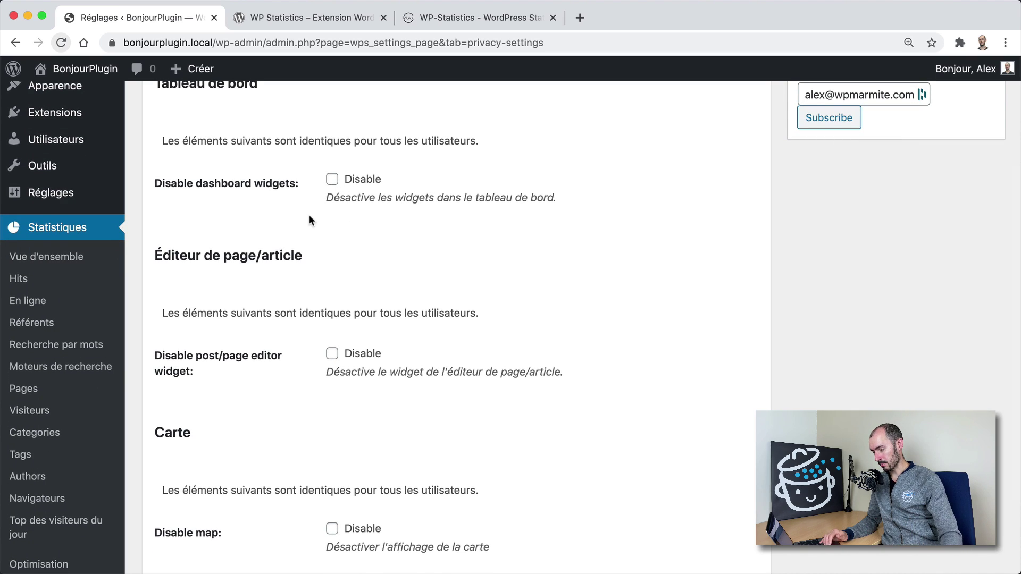
scroll(308, 215, down, 2)
scroll(309, 215, up, 5)
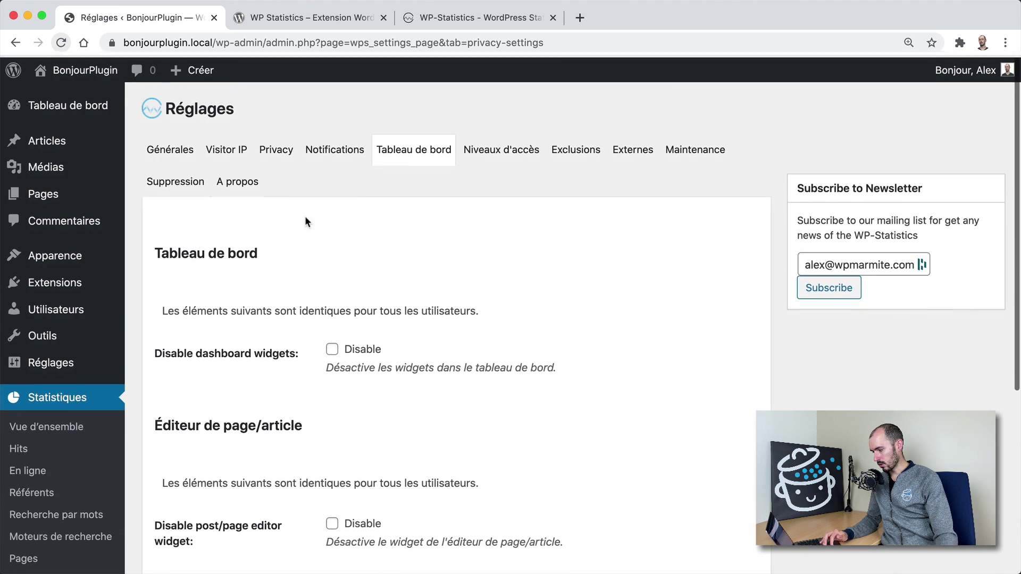
- Examine the required user levels for viewing and managing WP Statistics in the Niveaux d'accès settings
click(472, 153)
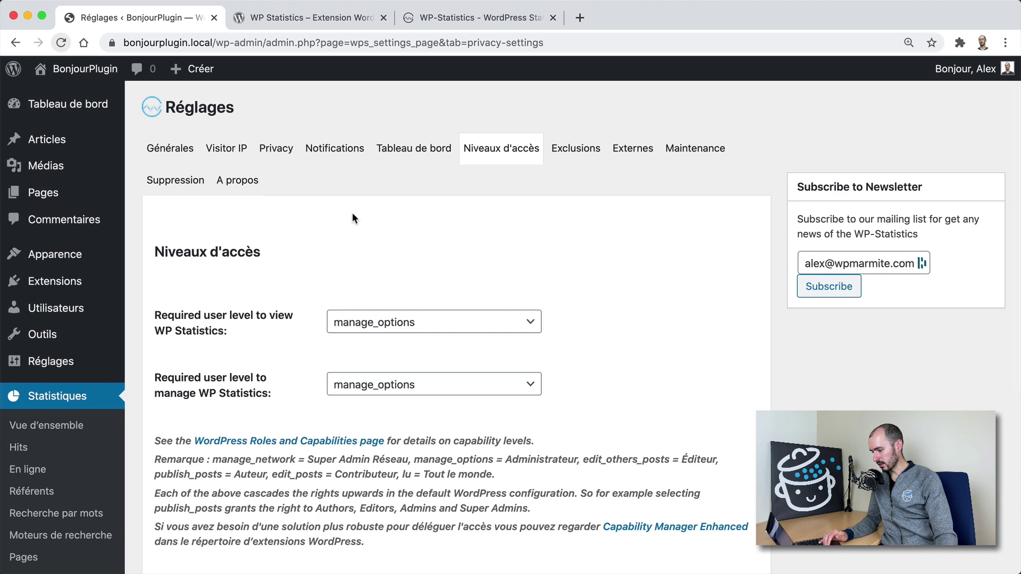
scroll(352, 212, down, 1)
click(370, 278)
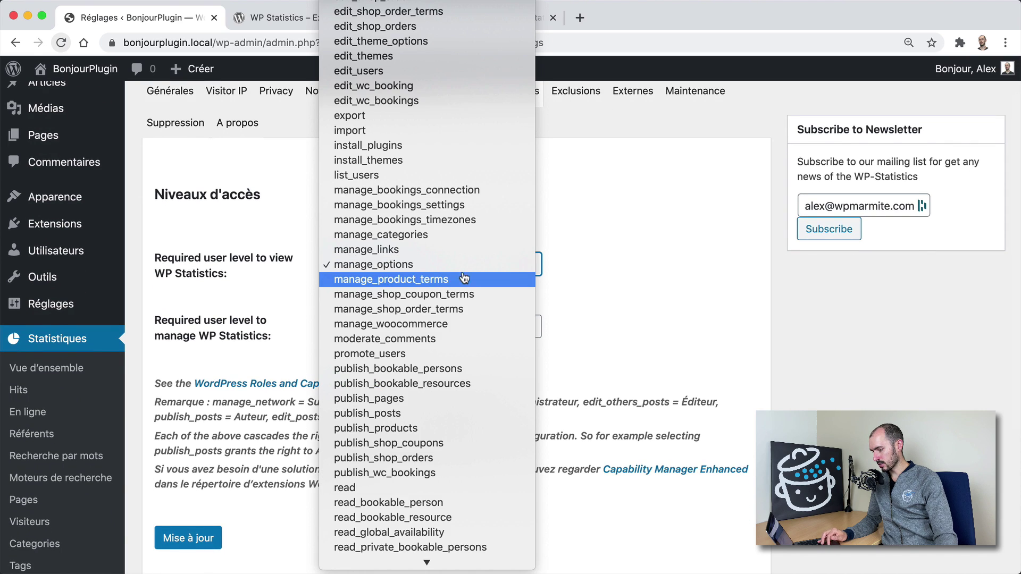
click(565, 269)
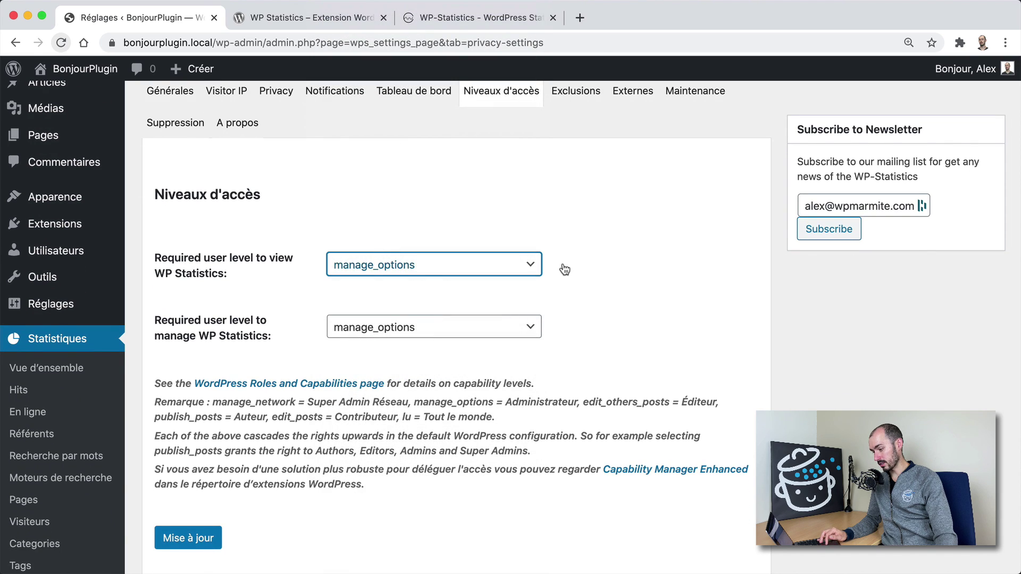
click(392, 335)
click(585, 333)
scroll(585, 334, down, 3)
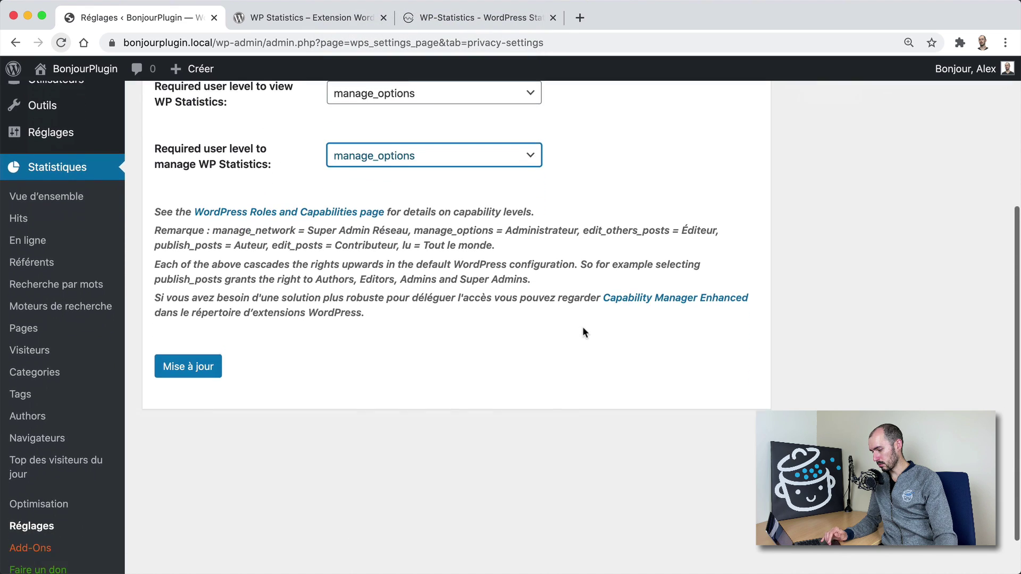
scroll(585, 333, up, 4)
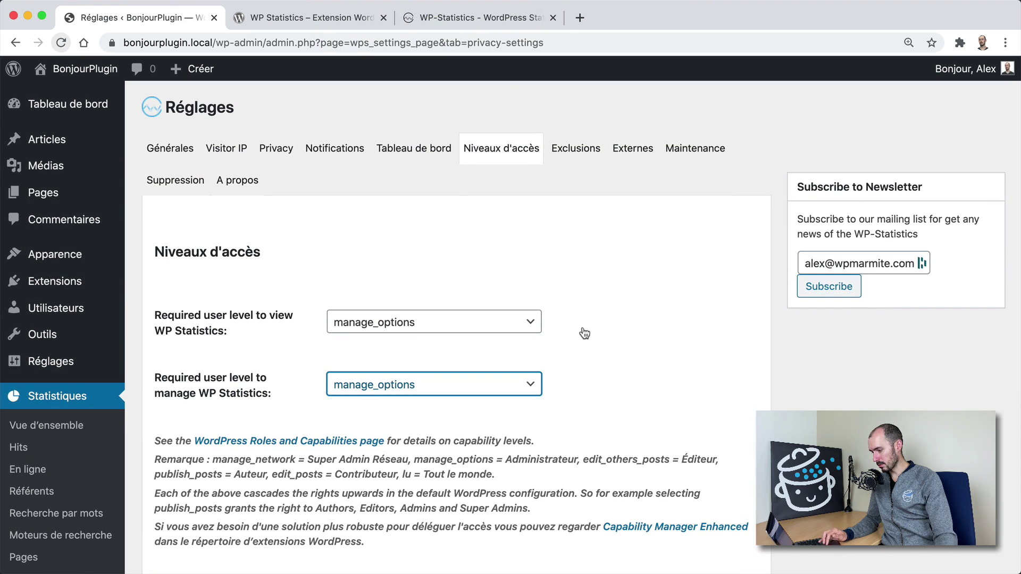
- Browse the capabilities available for viewing WP Statistics and read the note matching capabilities to user roles
click(377, 327)
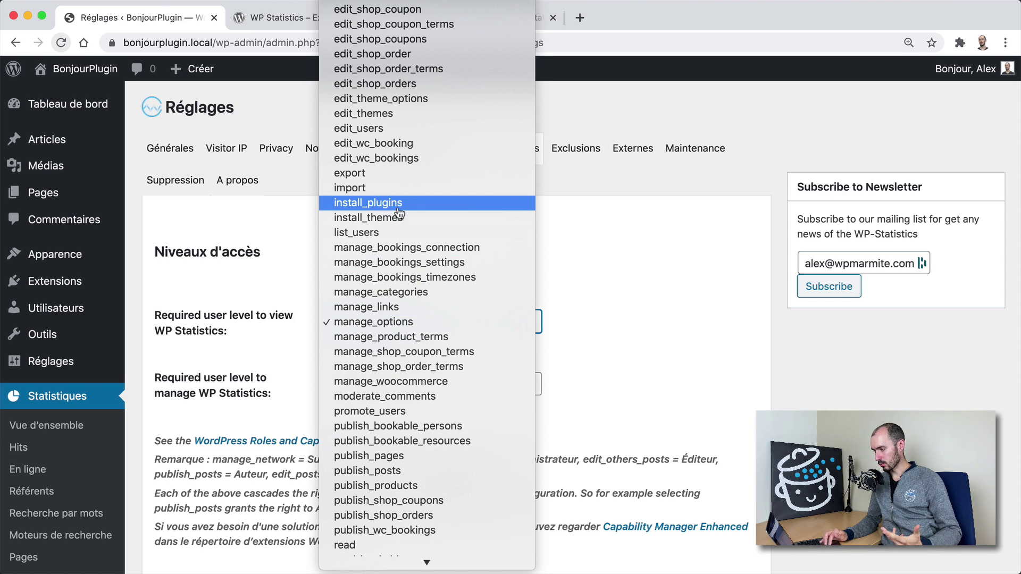
scroll(400, 208, up, 15)
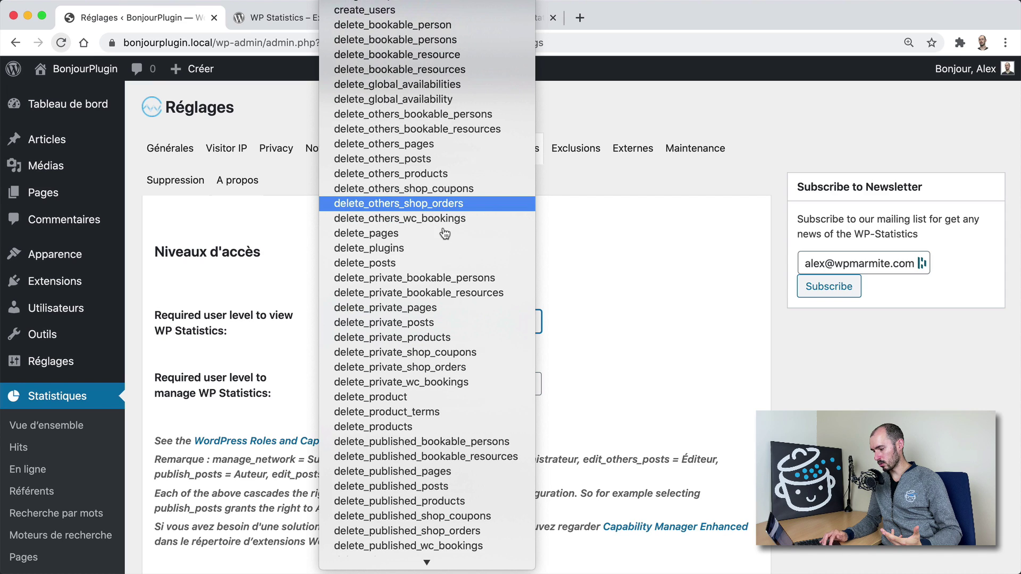
click(590, 308)
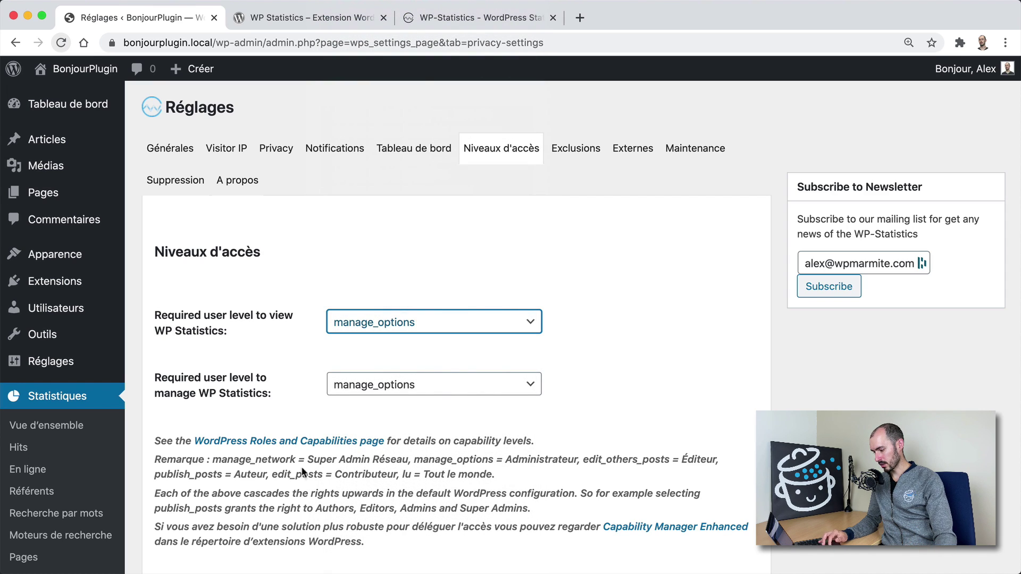
drag(215, 462, 335, 462)
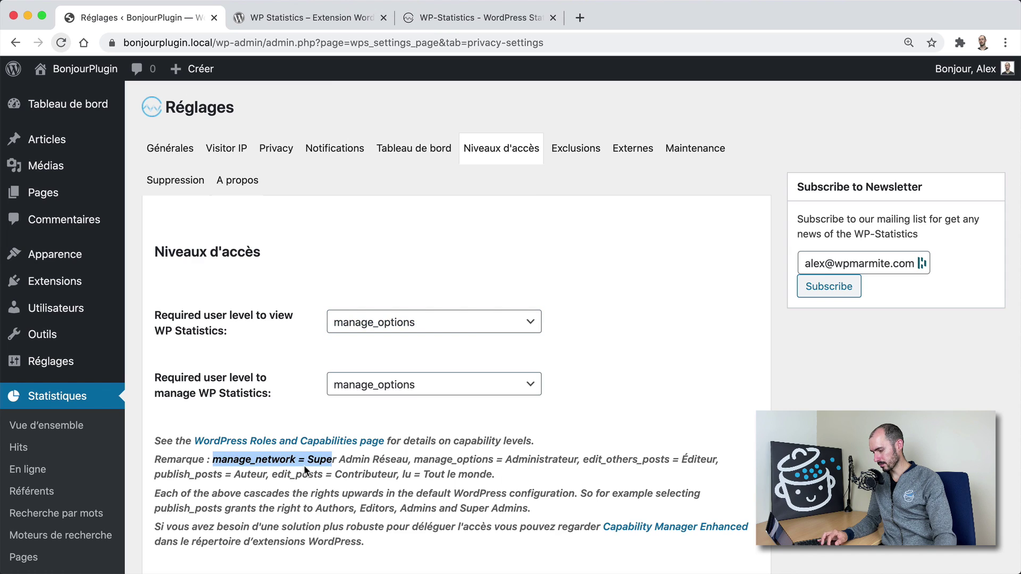
click(245, 468)
drag(221, 475, 453, 476)
click(265, 475)
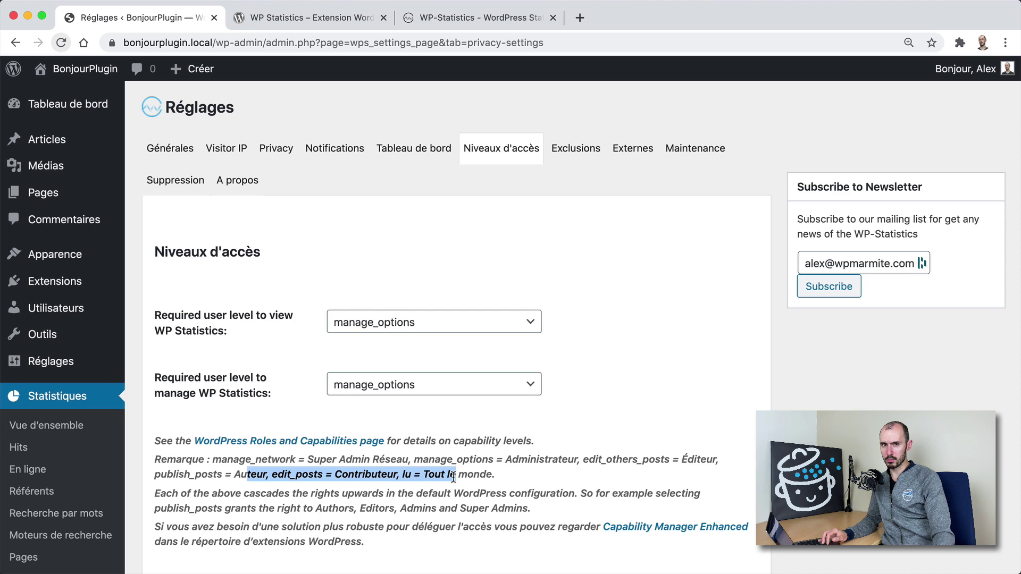
- Open the Exclusions settings and review the exclusion recording option and the user roles excluded from data collection
click(583, 149)
scroll(404, 272, down, 2)
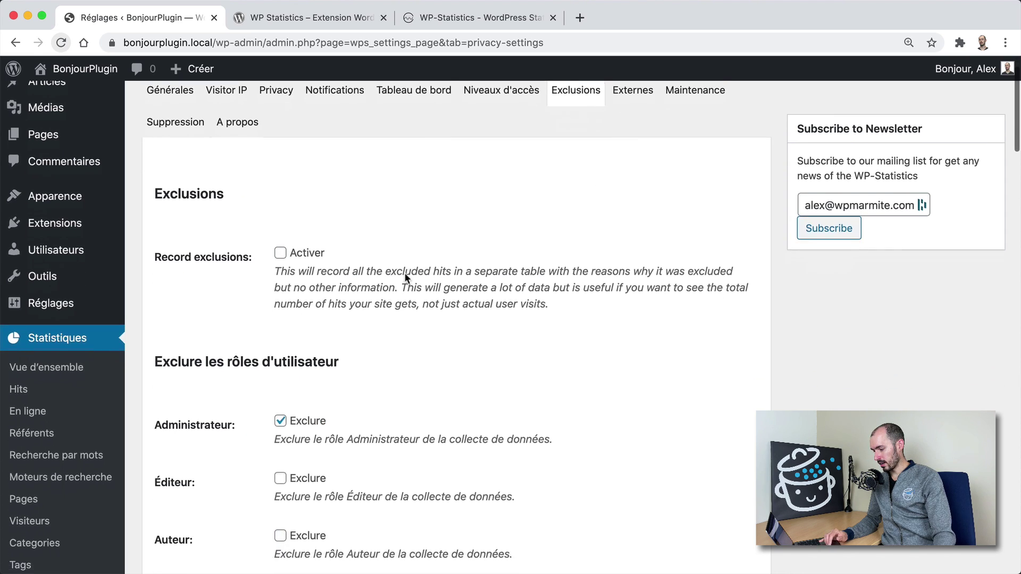
scroll(405, 272, down, 3)
scroll(375, 336, down, 2)
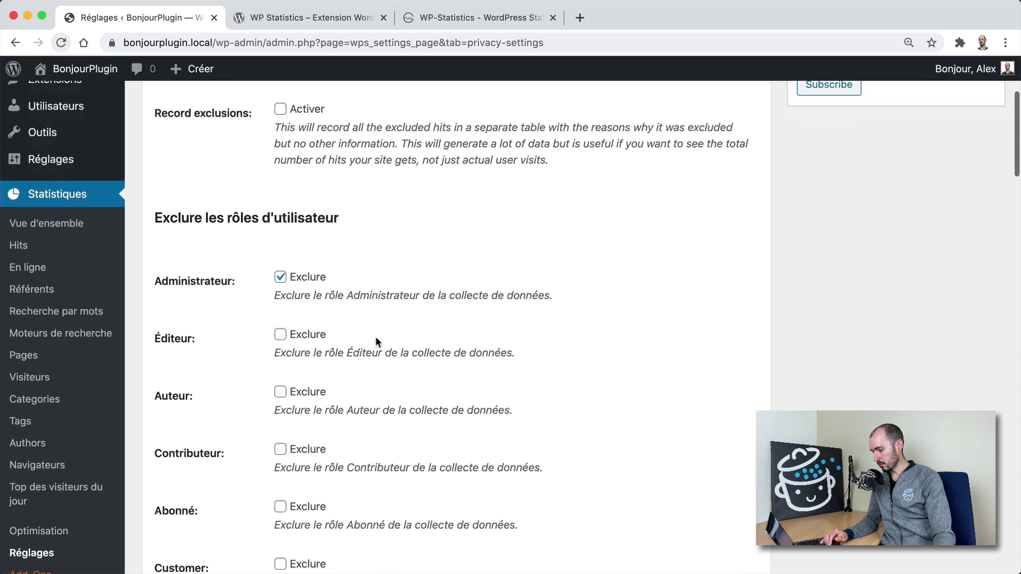
scroll(376, 337, up, 5)
scroll(280, 298, down, 5)
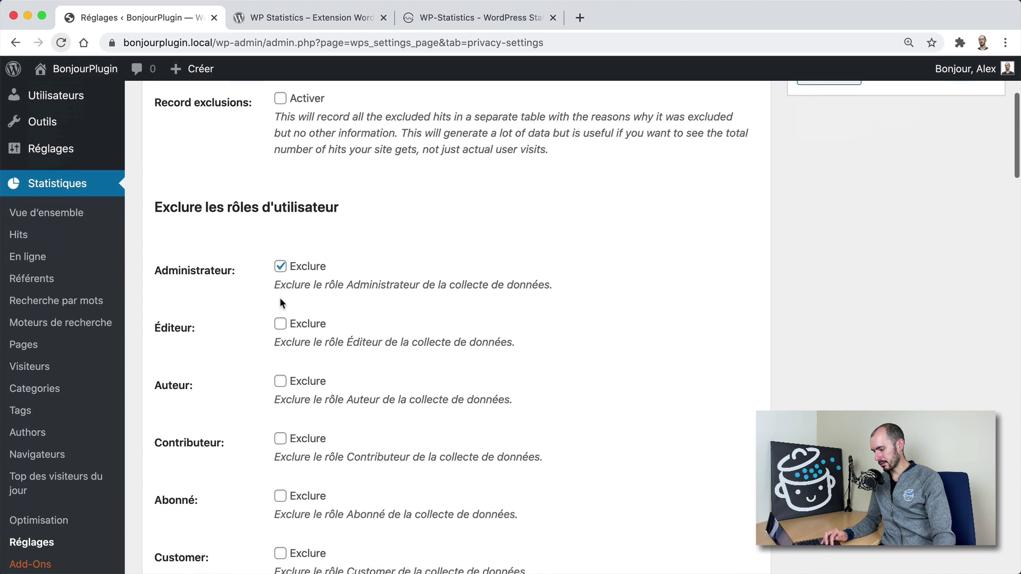
scroll(280, 300, down, 1)
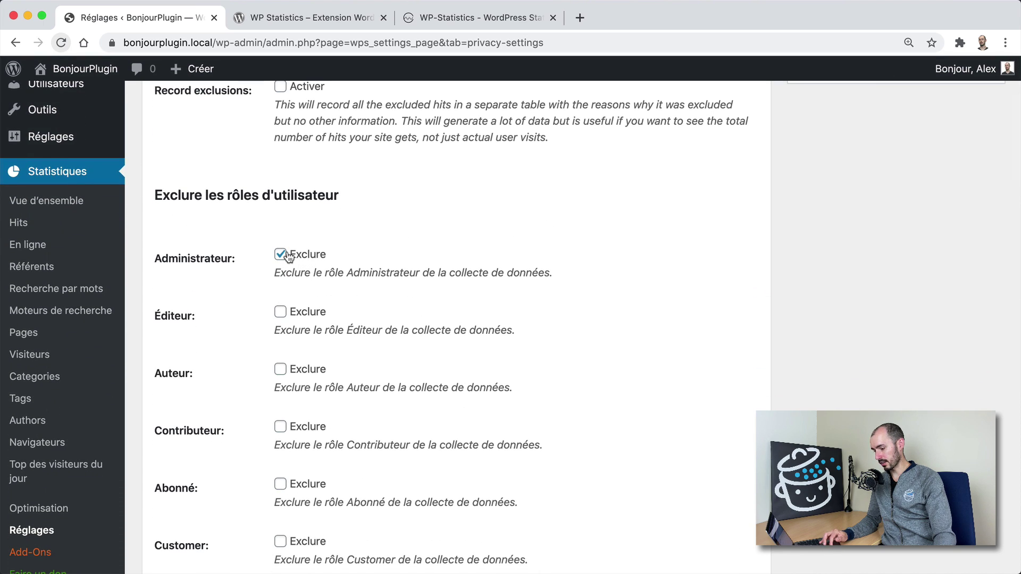
- Examine the robot list, robot visit threshold and excluded IP address options in the Exclusions settings
scroll(325, 296, down, 12)
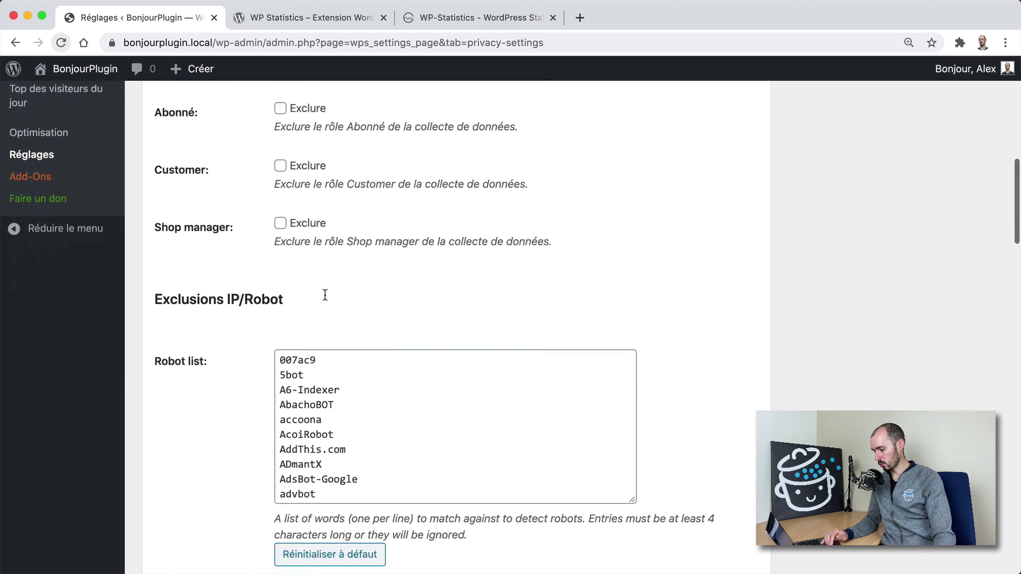
scroll(325, 295, down, 4)
scroll(247, 287, down, 9)
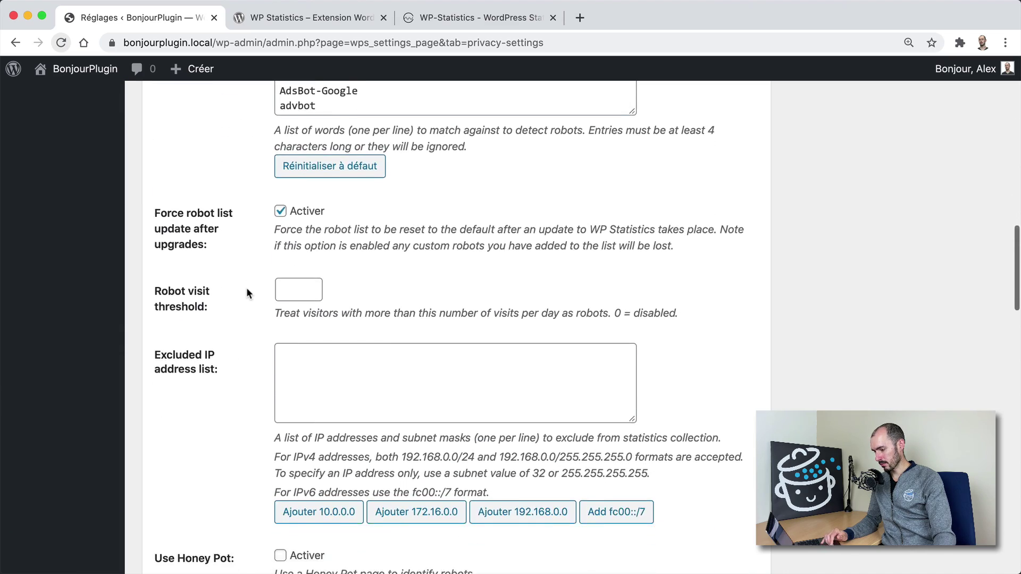
scroll(246, 287, down, 6)
scroll(247, 287, up, 20)
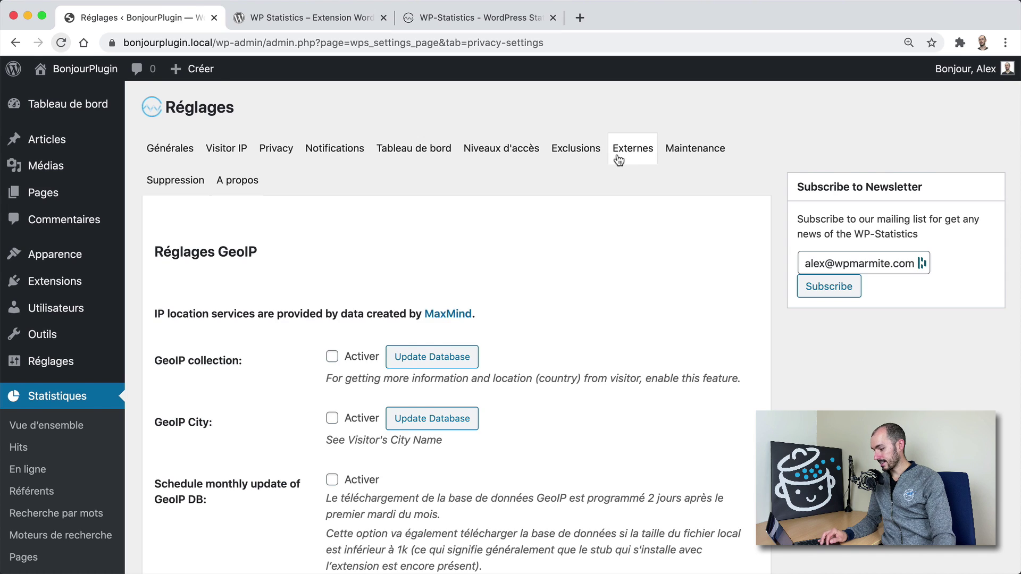
- Review the GeoIP collection, GeoIP City and database update options in the Externes settings
scroll(334, 269, down, 3)
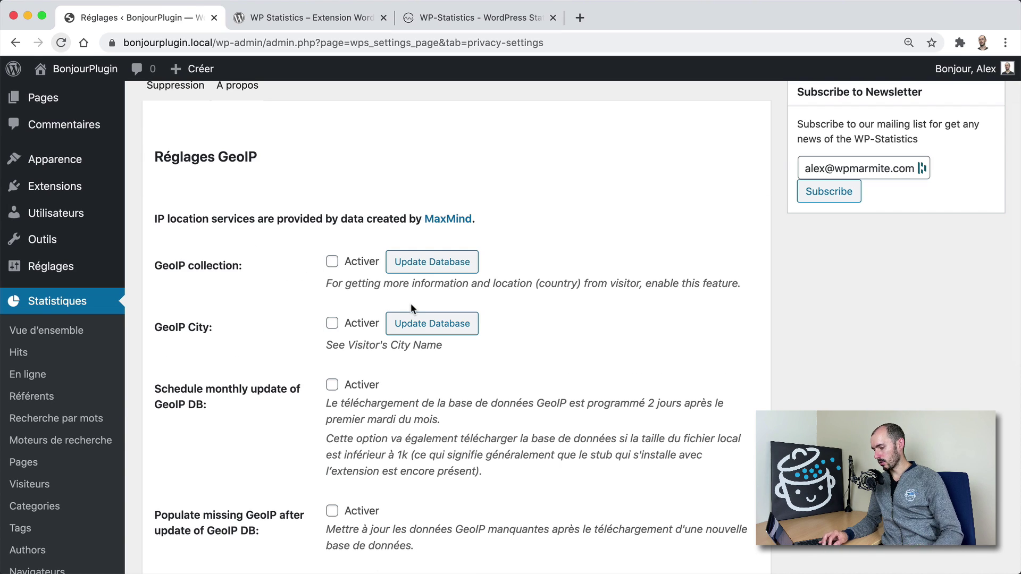
drag(489, 286, 598, 295)
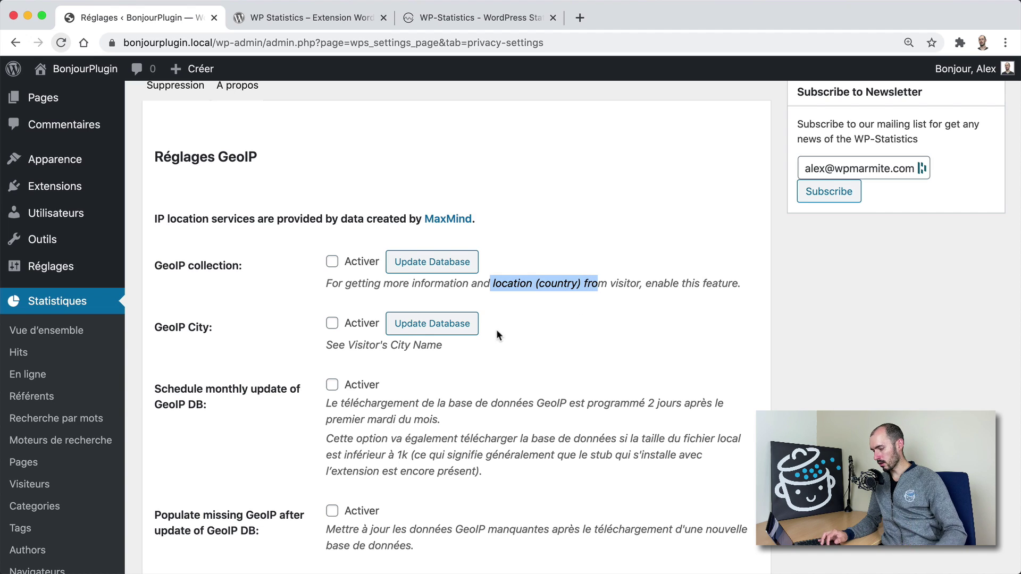
drag(427, 346, 332, 344)
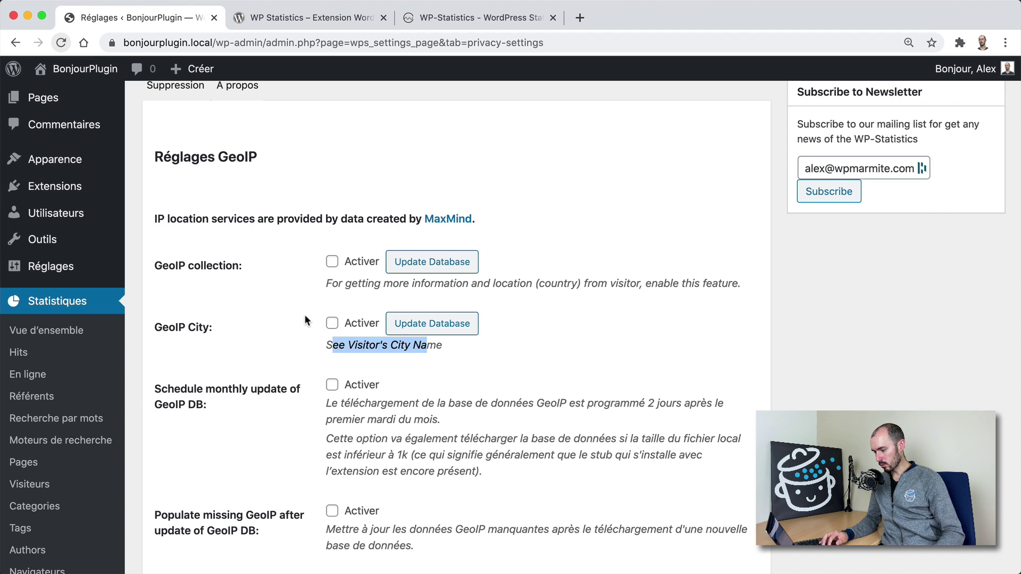
scroll(304, 314, down, 3)
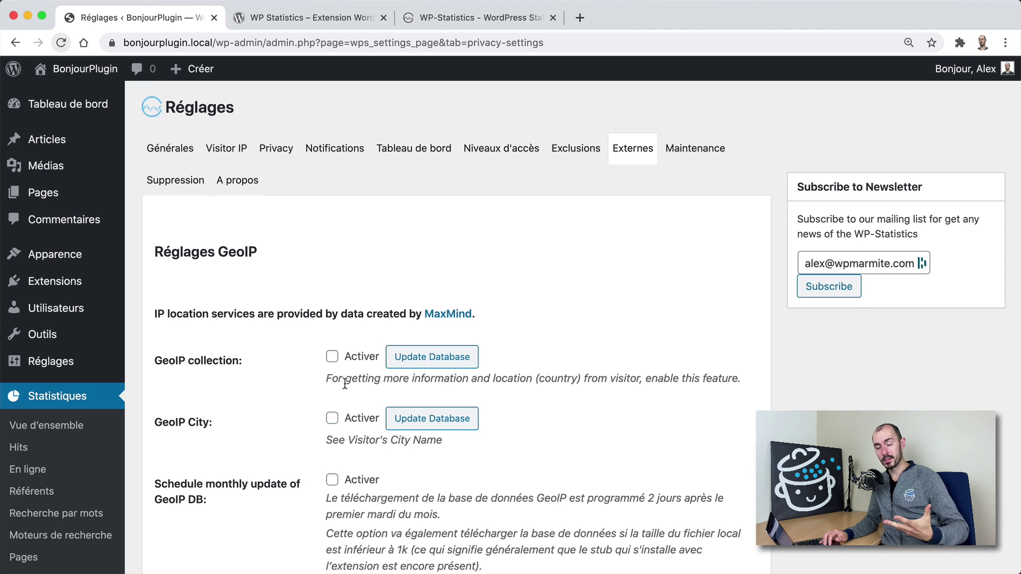
scroll(345, 383, down, 3)
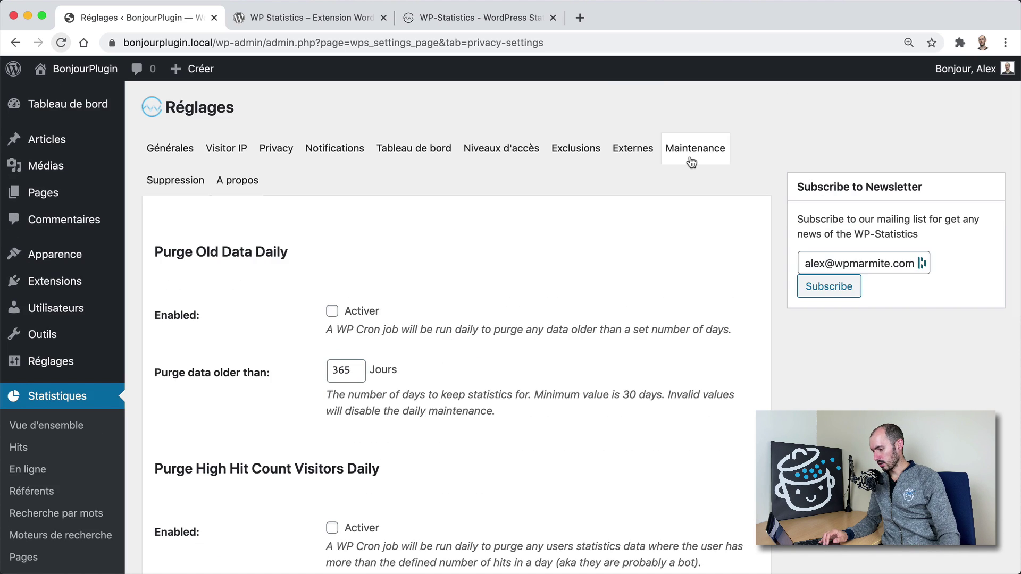
- Review the daily purge options for old data and high hit count visitors in the Maintenance settings
scroll(690, 159, down, 3)
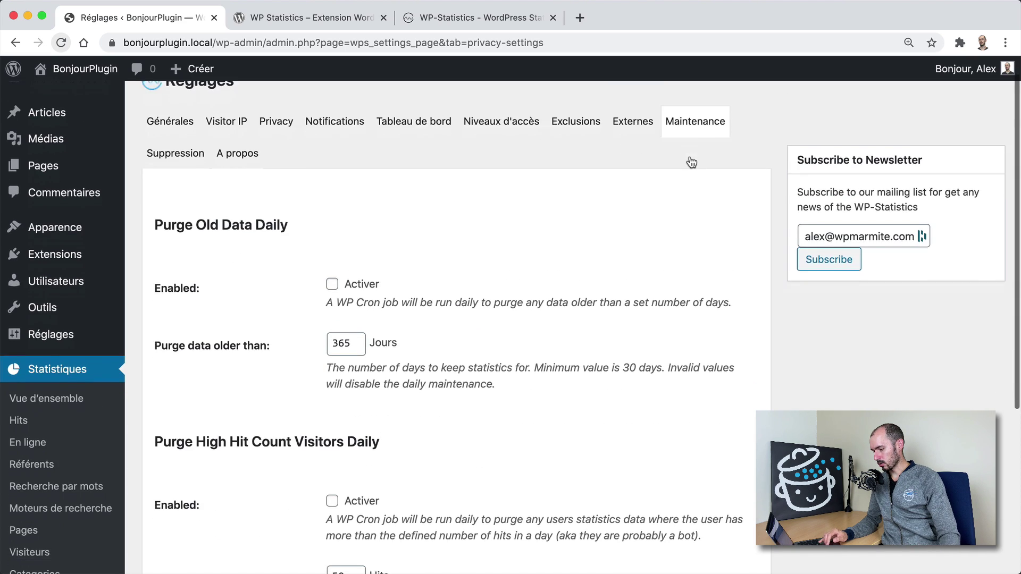
scroll(427, 241, down, 5)
scroll(426, 242, up, 15)
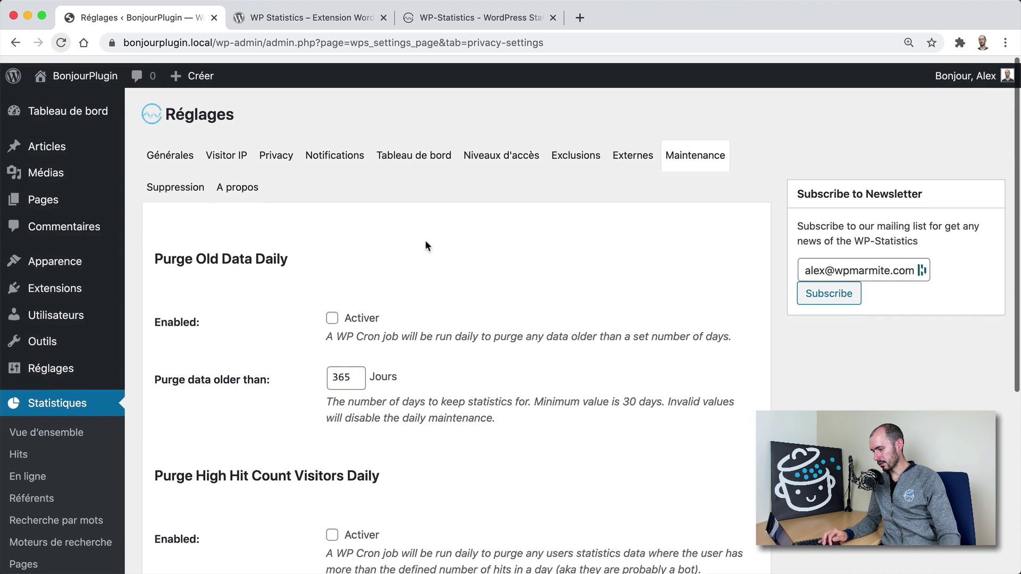
- Open the Suppression settings and read the options for resetting the plugin and removing its data and settings
click(193, 191)
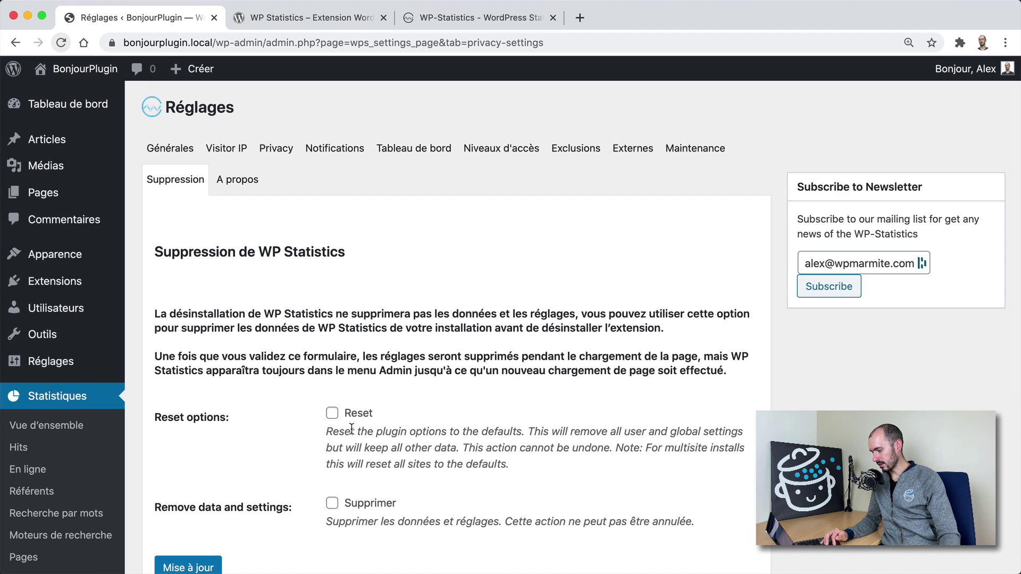
drag(357, 432, 403, 458)
click(346, 326)
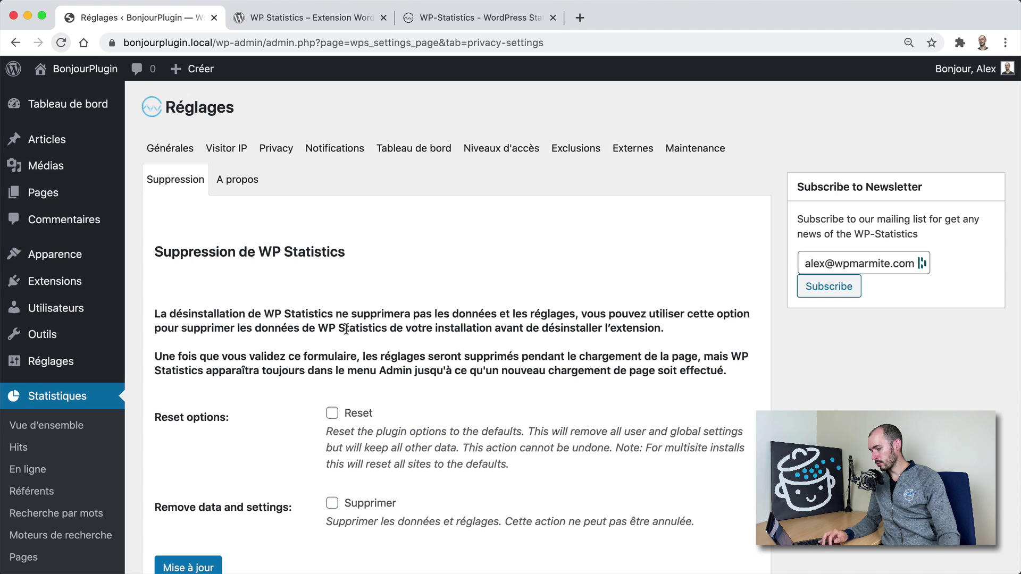
- View the plugin's A propos page and return to the Générales settings
click(236, 185)
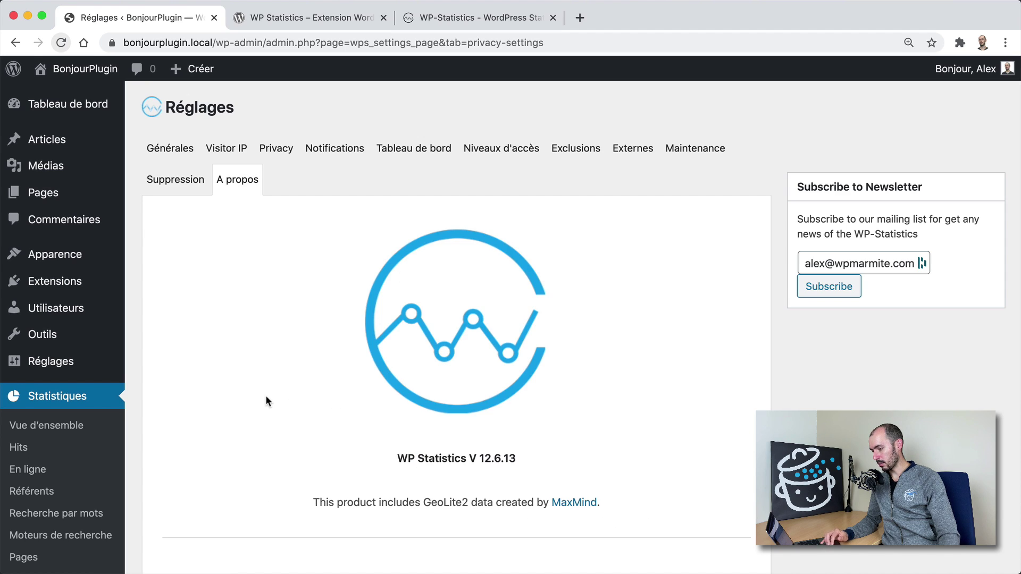
click(177, 149)
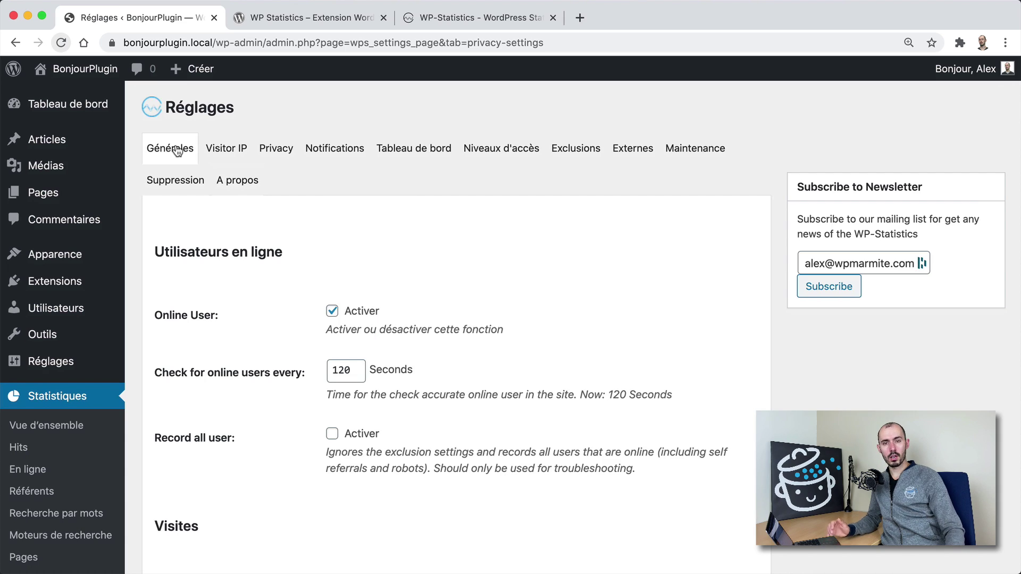